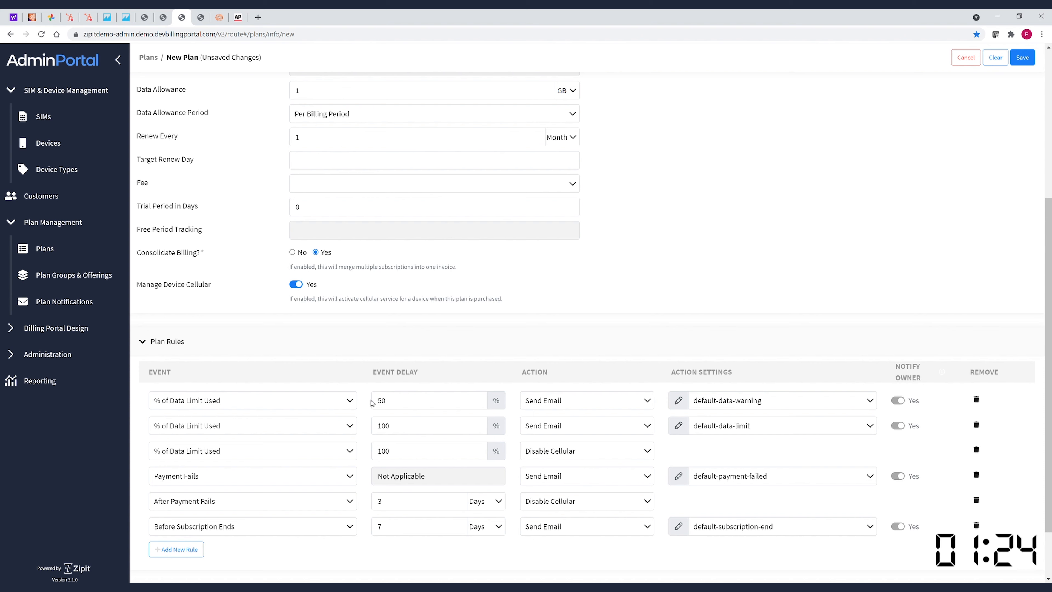
Step: Set the first data-limit email rule of the new plan to fire at 80% of the data limit used
double_click(399, 401)
type("80")
key("Tab")
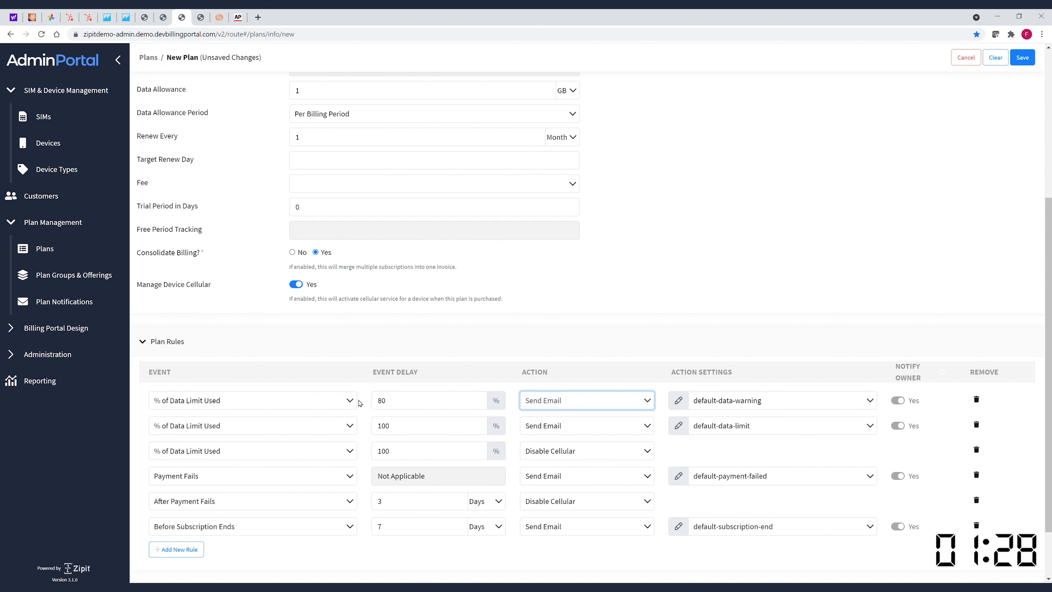
Step: Change the last plan rule's event to Subscription Starts with the default-subscription-start email
scroll(345, 441, "down", 2)
left_click(351, 457)
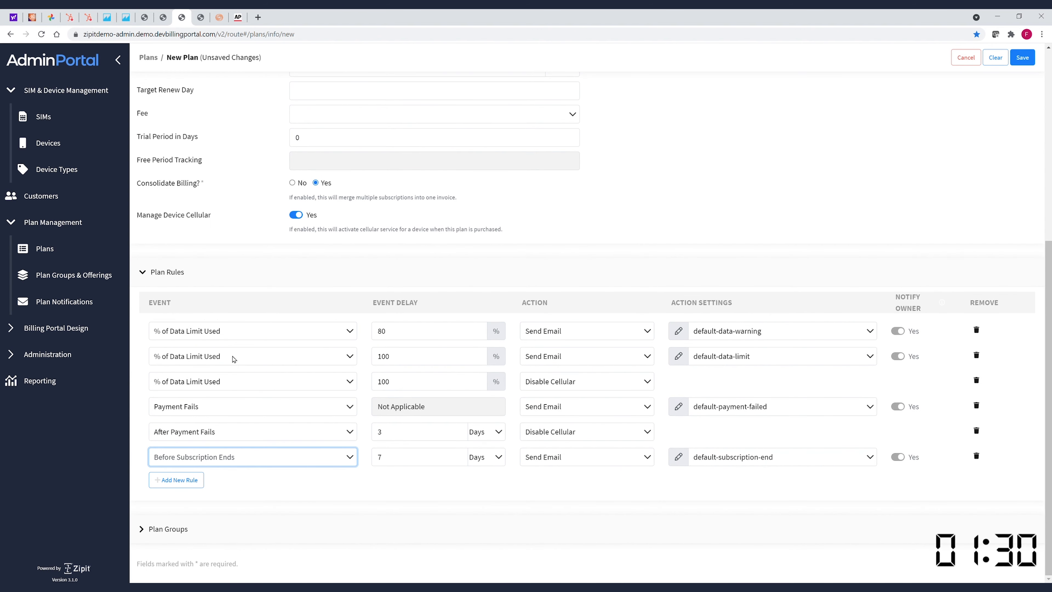
key("Down")
left_click(770, 457)
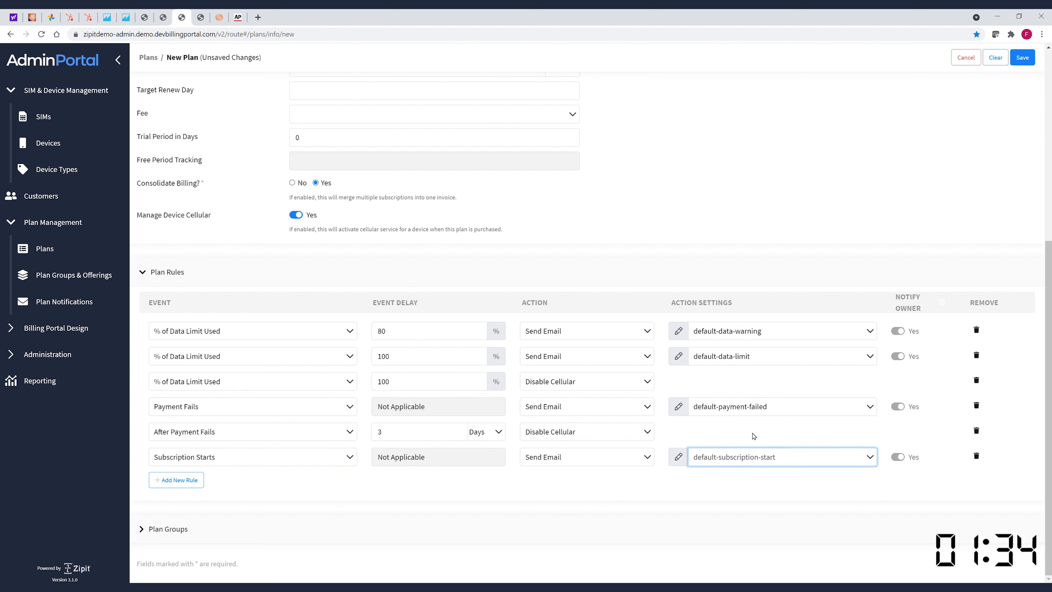
Step: Save the new plan and publish it, confirming the publication
left_click(1022, 62)
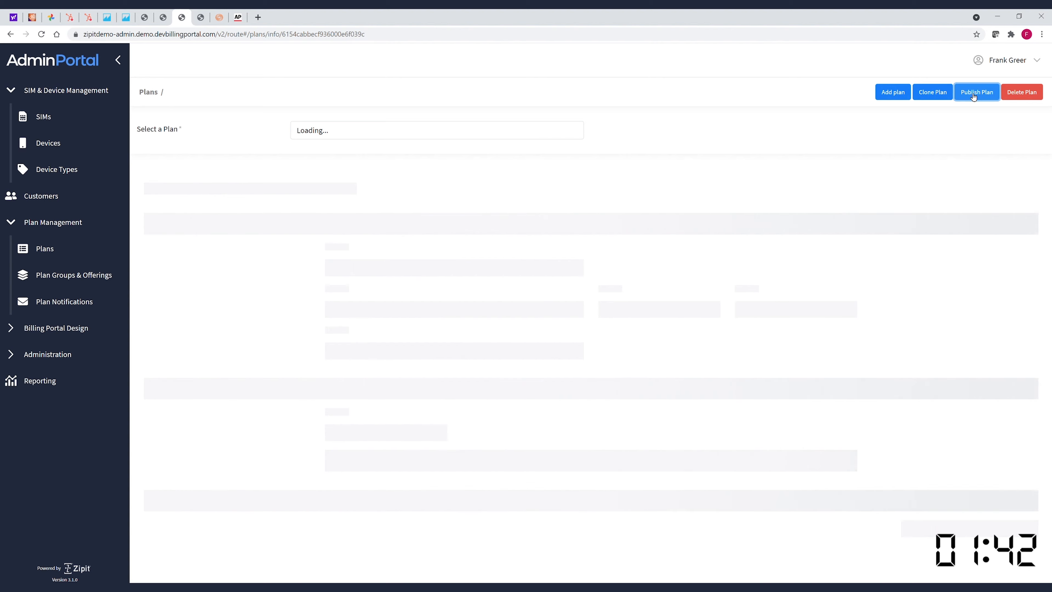
left_click(970, 95)
left_click(621, 350)
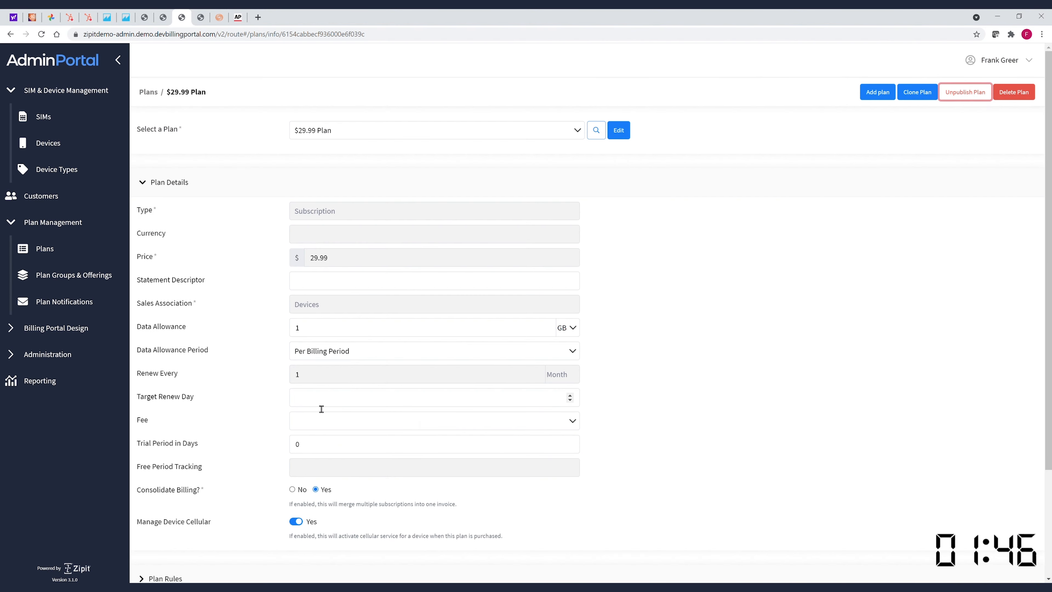
Step: In the plan's marketing information, set the callout text to "Most Popular Plan" and add Router.png as the image
scroll(321, 408, "down", 3)
left_click(179, 528)
scroll(229, 498, "down", 3)
left_click(278, 437)
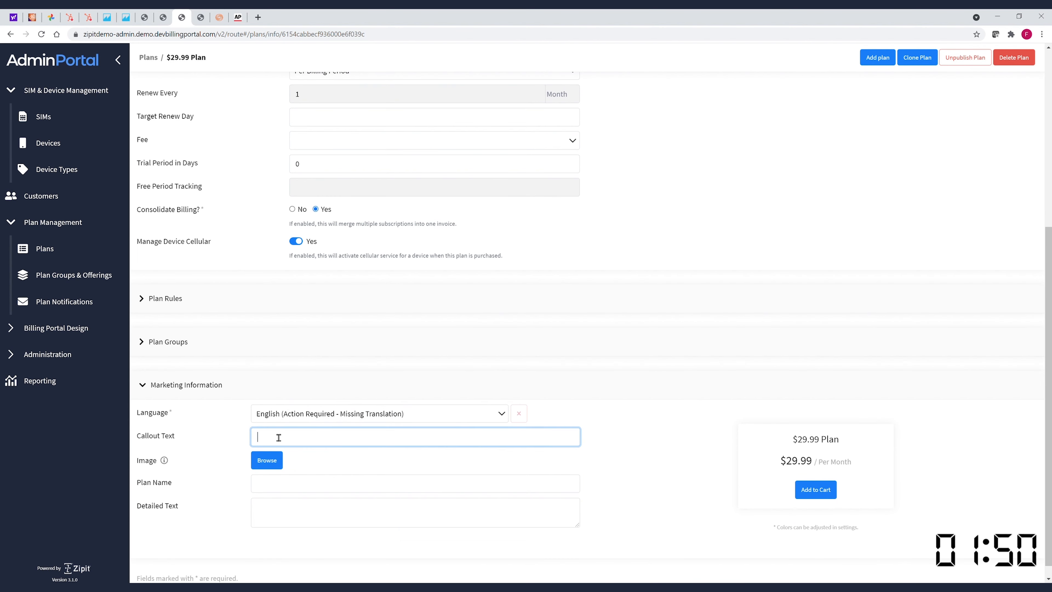
type("Most Popular ")
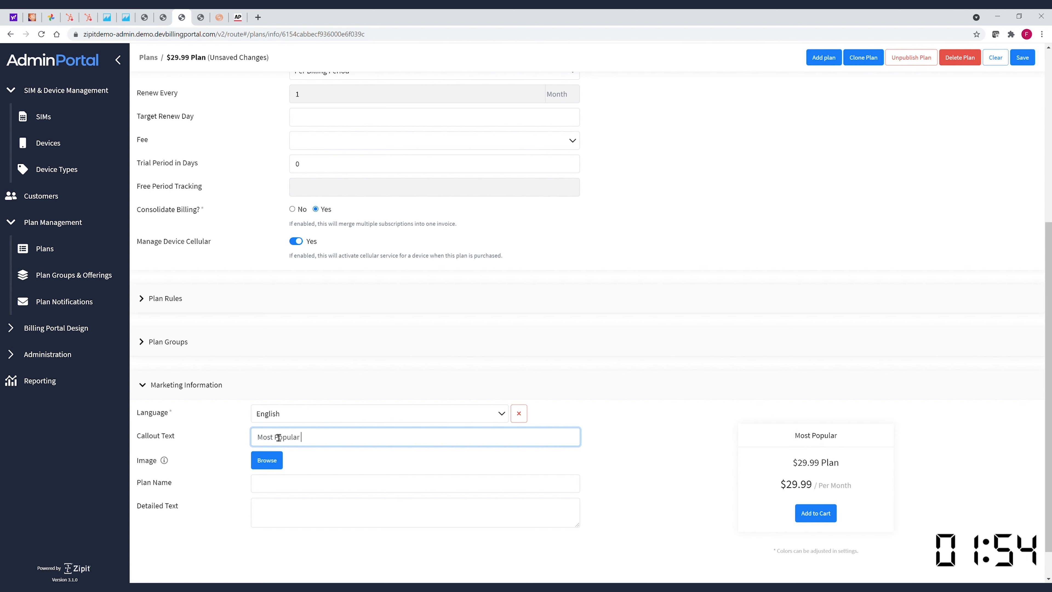
type("Plan")
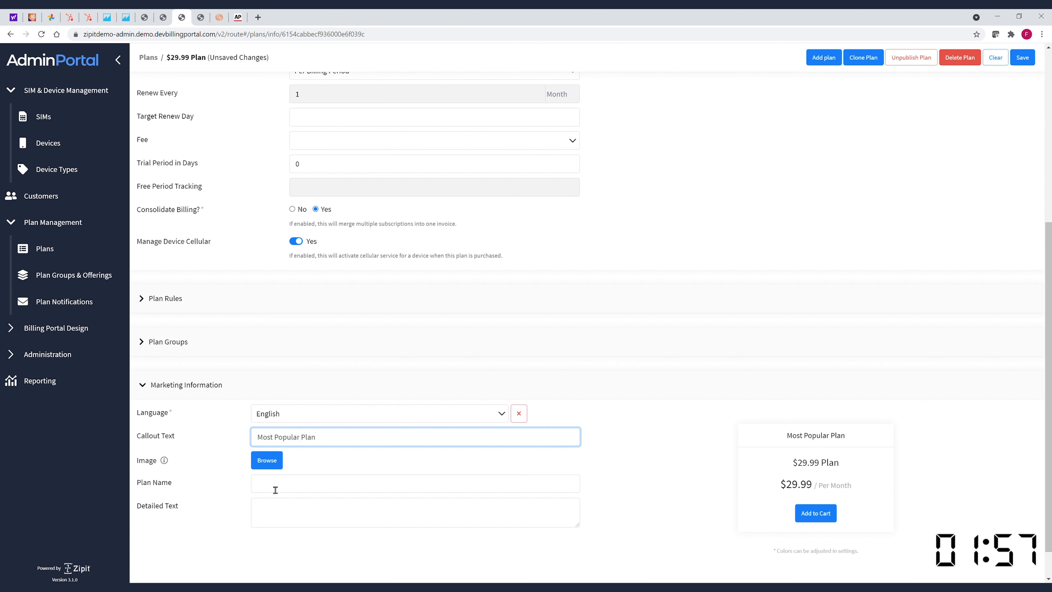
left_click(268, 460)
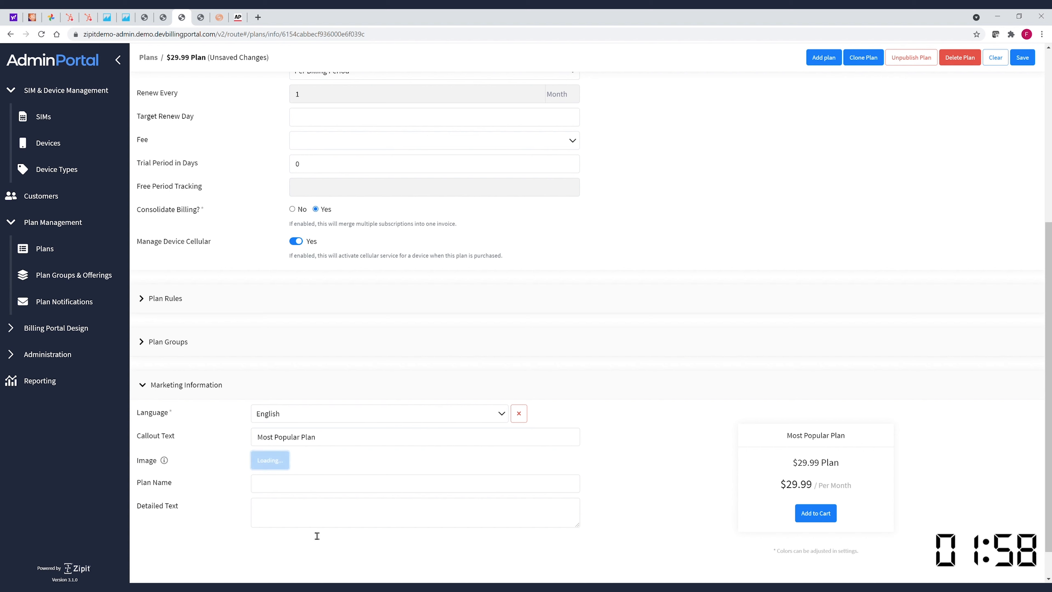
Step: Enter the marketing plan name "1 GB Router Plan" and the detailed text "Auto Renews Until Cancelled!", and save the plan
left_click(277, 485)
type("1 GB")
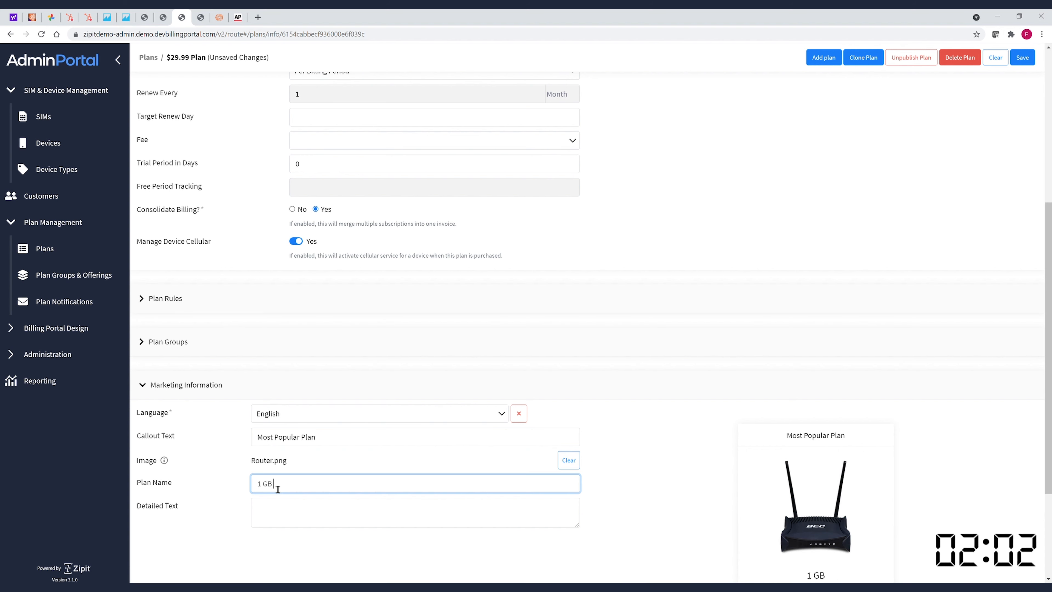
type(" Rout")
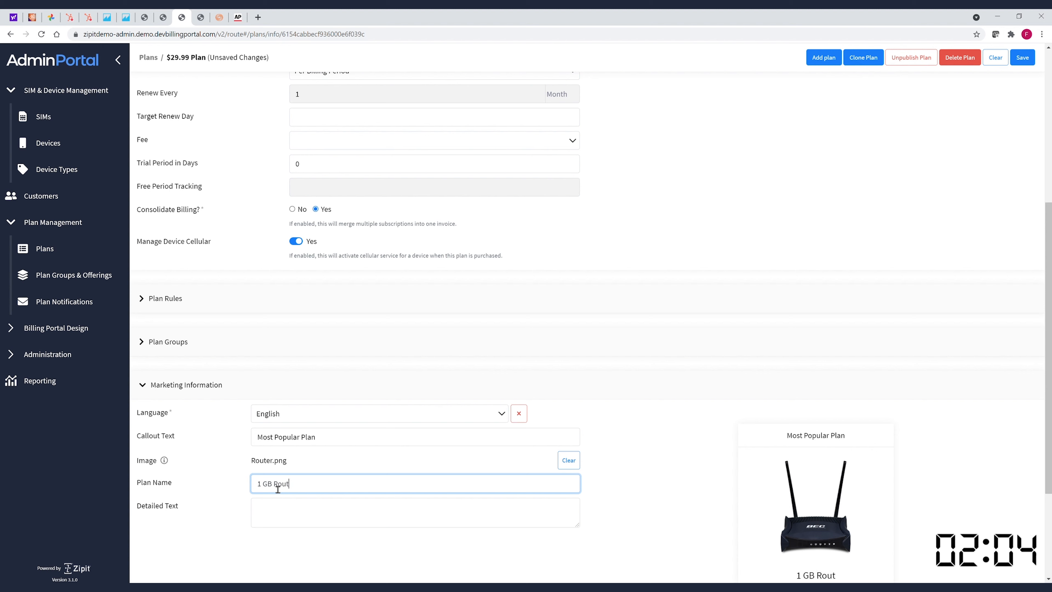
type("er Plan")
key("Tab")
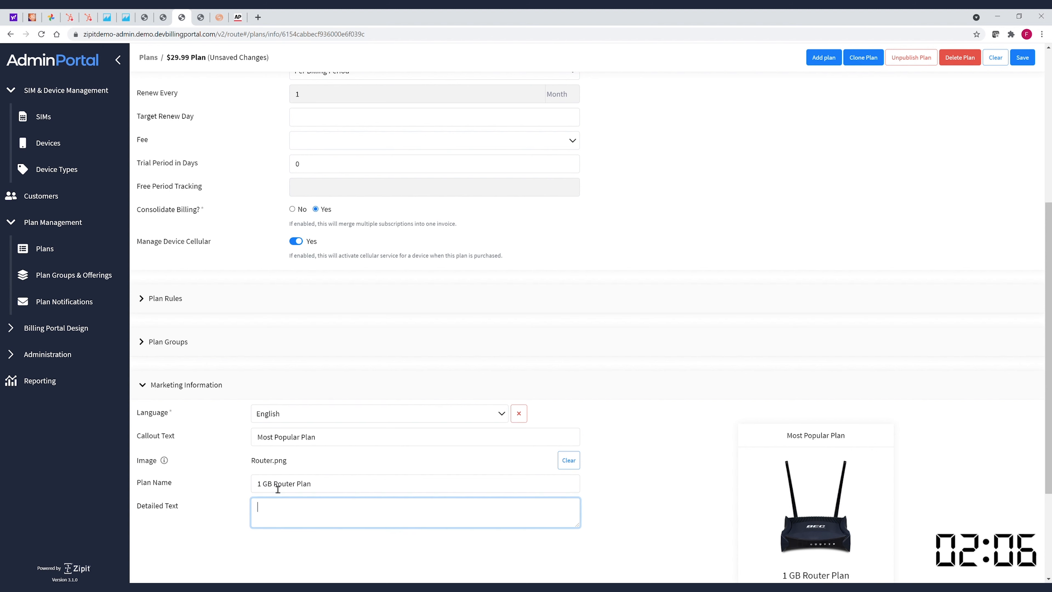
type("Auto Renews Until Cancelled!")
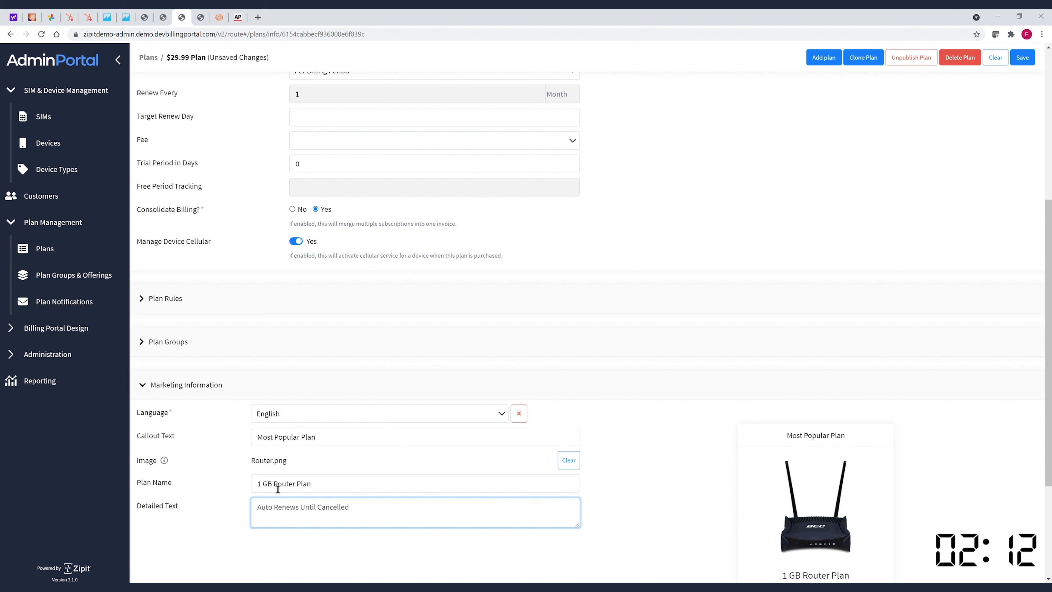
left_click(1022, 60)
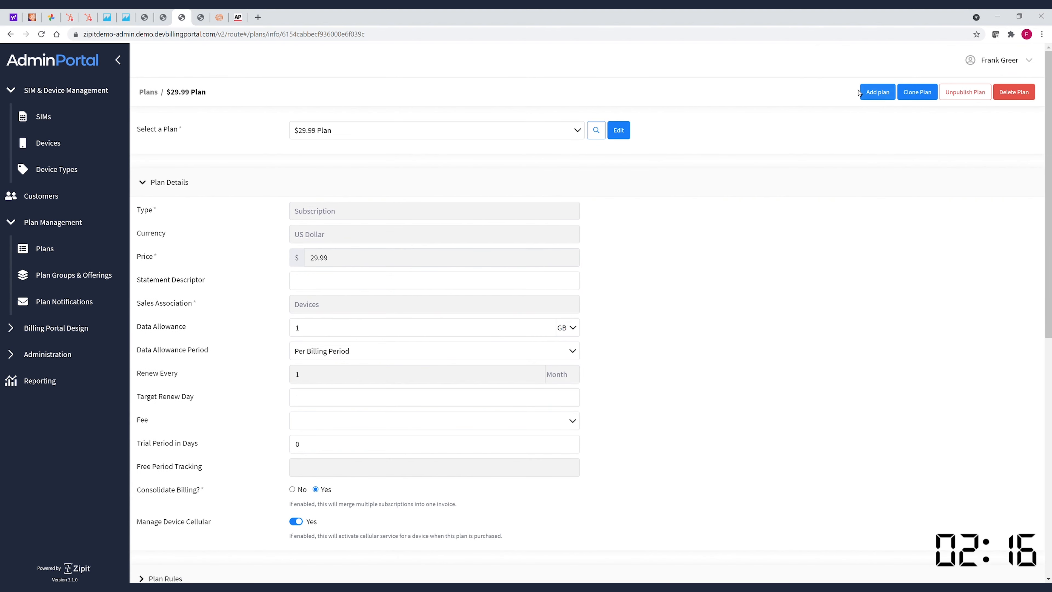
Step: Clone the $29.99 plan under the name "$39.99 Plan"
left_click(914, 96)
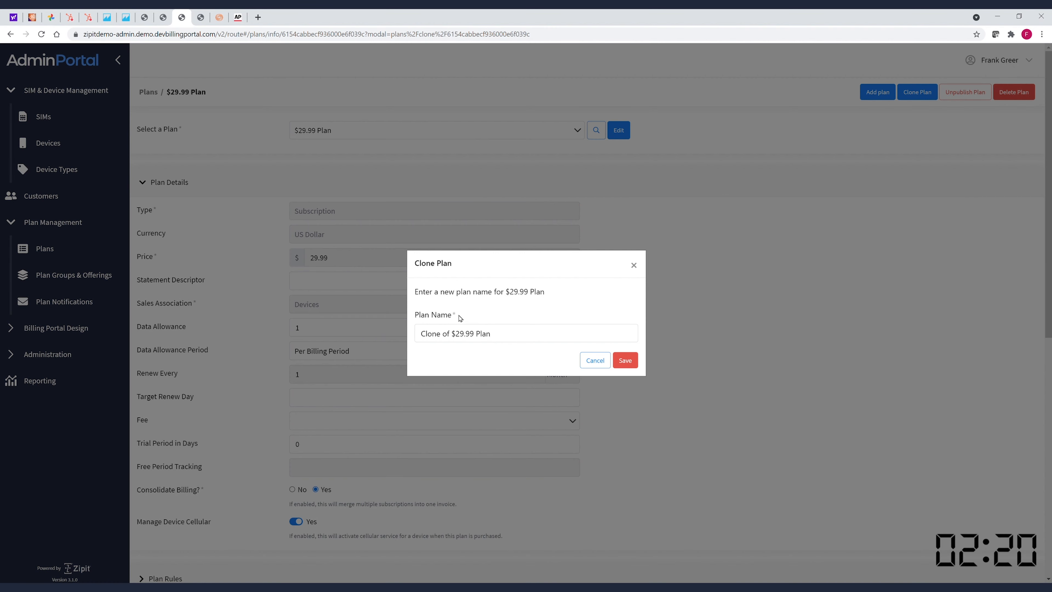
left_click(460, 336)
key("BackSpace")
type("3")
key("Left")
key("Left")
key("BackSpace")
key("BackSpace")
key("BackSpace")
key("BackSpace")
key("BackSpace")
key("BackSpace")
key("BackSpace")
key("BackSpace")
key("BackSpace")
left_click(625, 360)
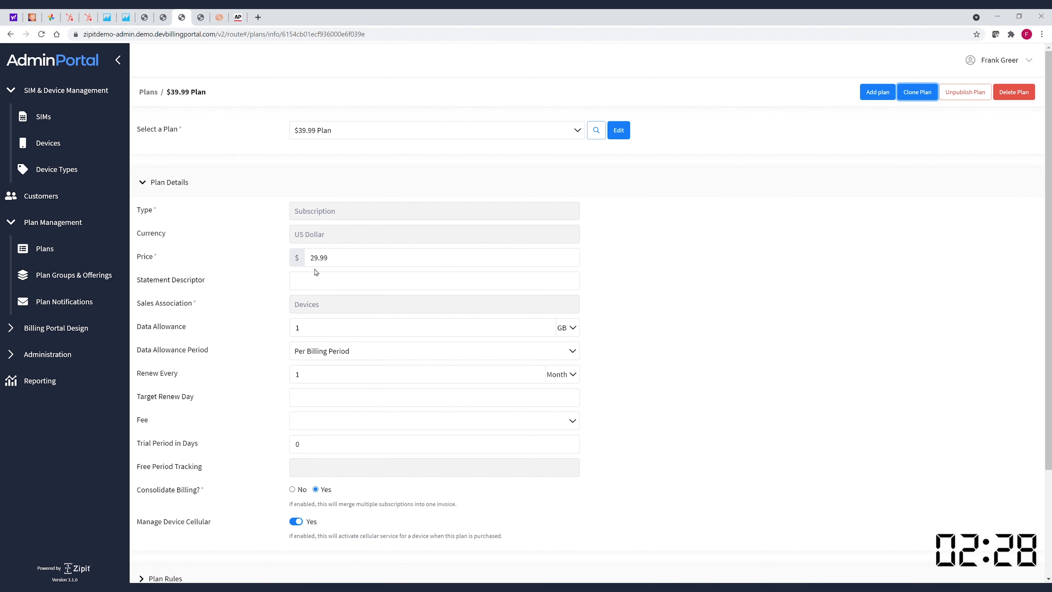
Step: Set the cloned plan's price to 39.99 and its data allowance to 2 GB
left_click(326, 262)
key("Home")
key("Delete")
type("3")
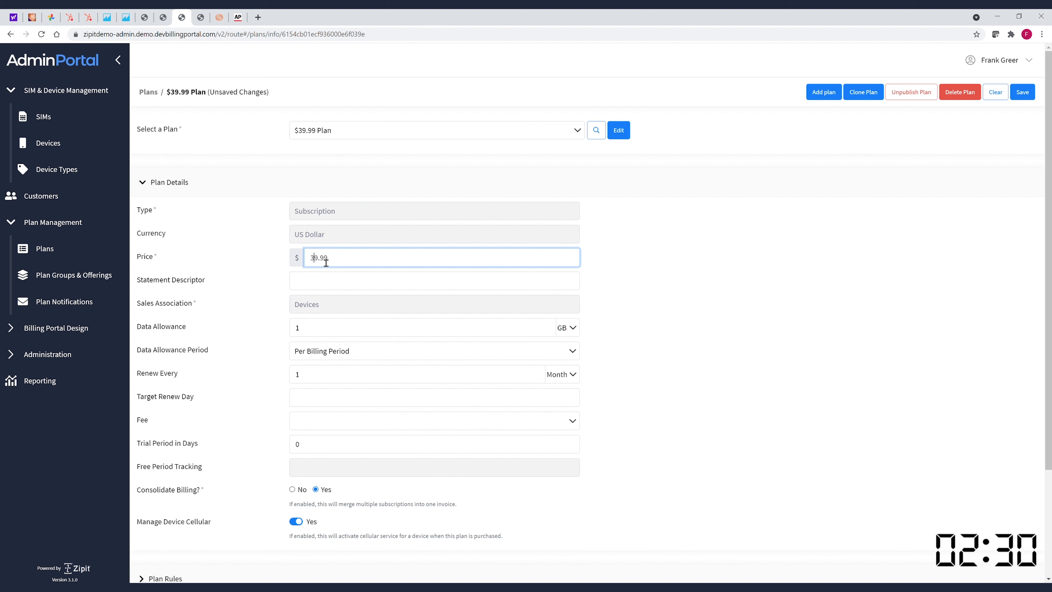
left_click_drag(317, 332, 277, 342)
type("2")
Step: Change the cloned plan's marketing callout text to "High Use Plan" and its plan name to "2 GB Router Plan"
scroll(277, 344, "down", 3)
left_click(161, 530)
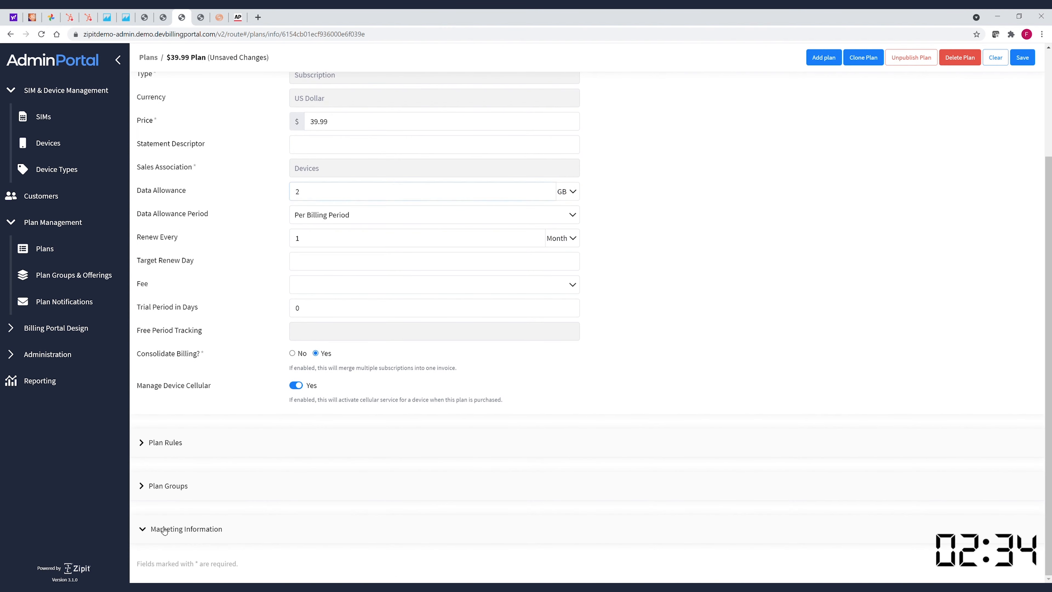
scroll(269, 451, "down", 4)
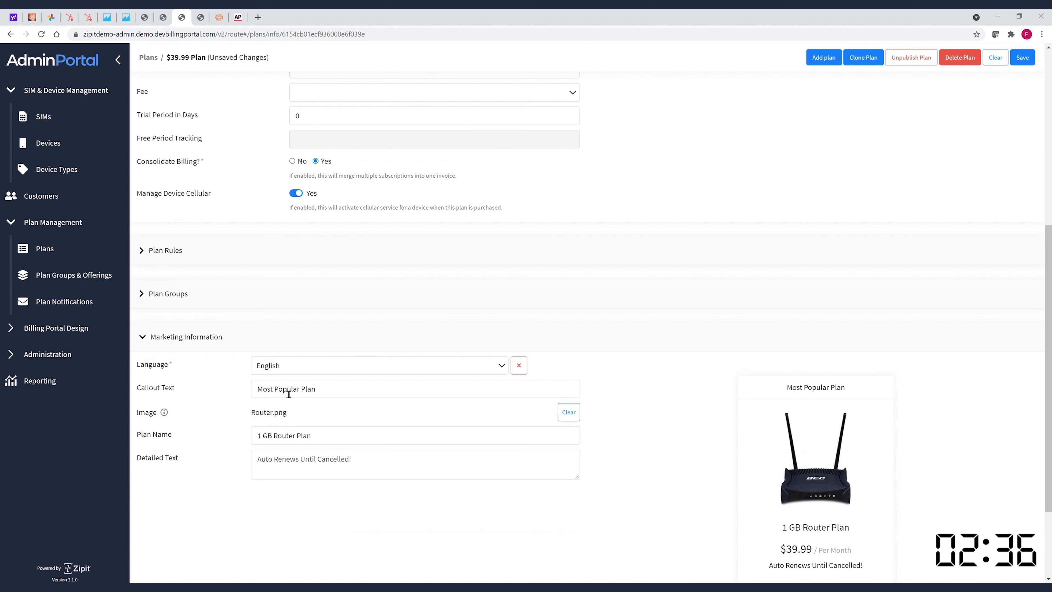
left_click_drag(303, 397, 235, 398)
type("High Use")
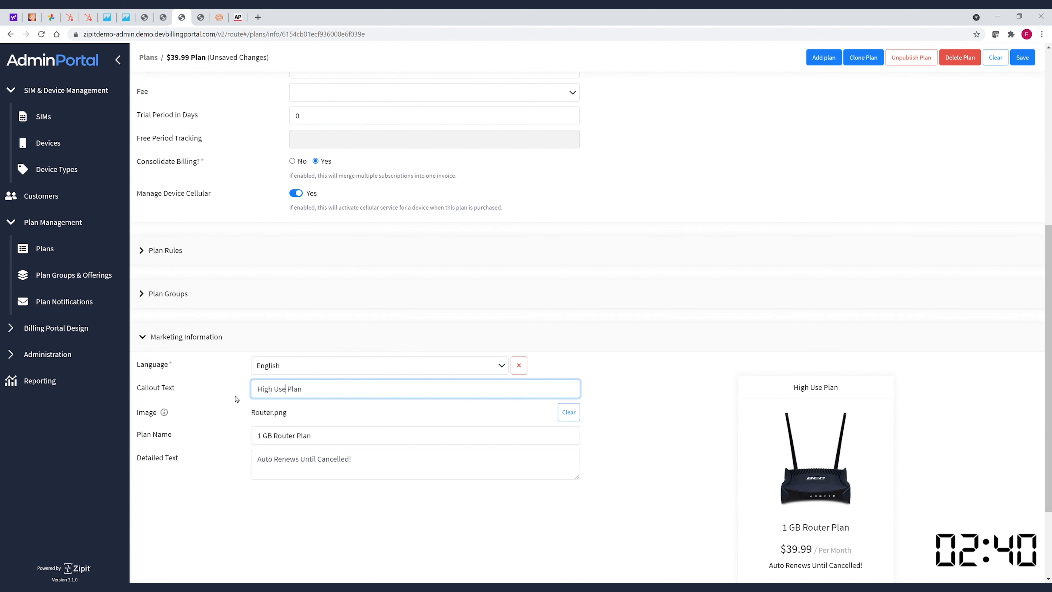
left_click(264, 437)
key("BackSpace")
type("2")
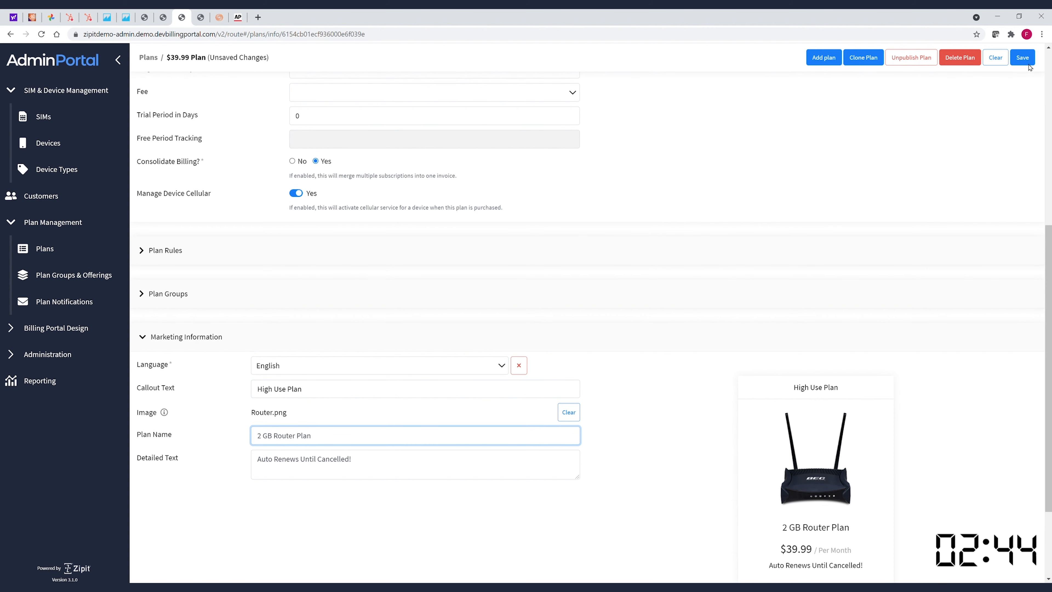
Step: Start a new plan group and name it "Routers"
left_click(63, 275)
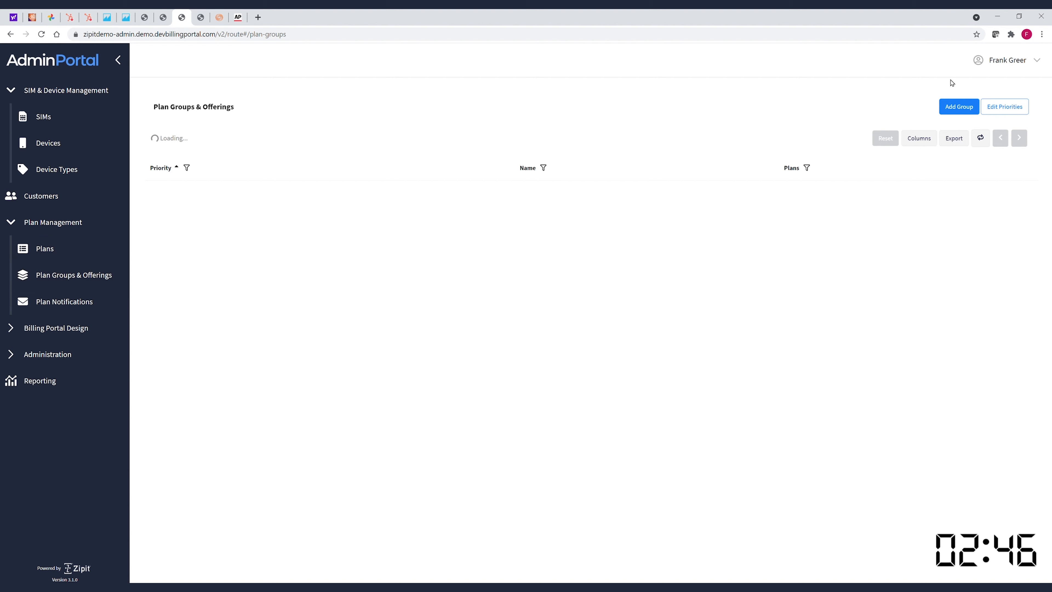
left_click(961, 104)
type("R")
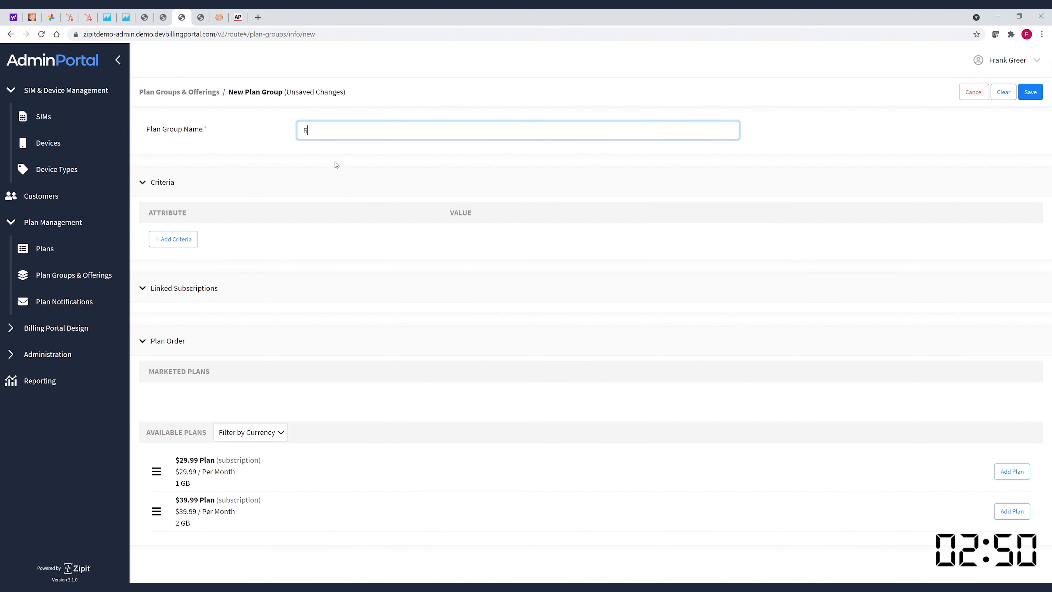
type("outers")
Step: Add a Device Type criterion with the value router to the plan group
left_click(163, 242)
left_click(181, 248)
left_click(184, 336)
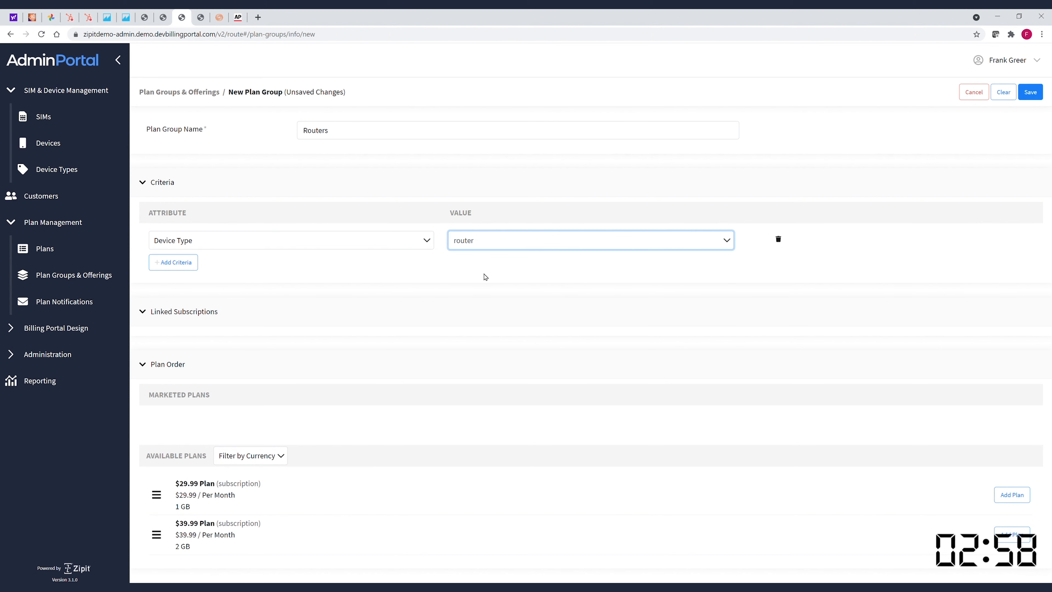
Step: Add the $29.99 and $39.99 plans to the group's marketed plans and save the group
left_click(1010, 494)
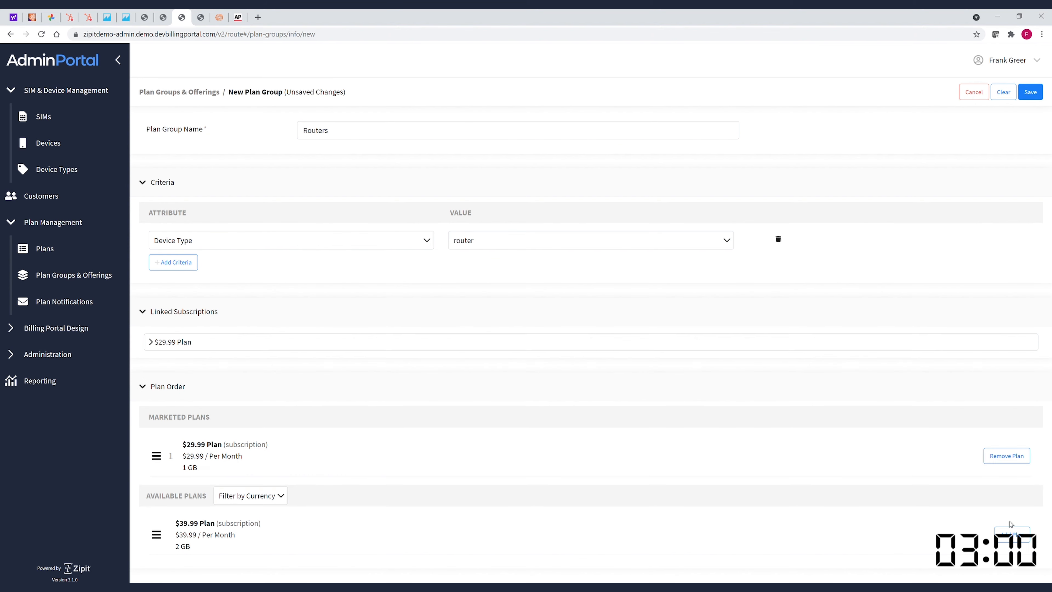
left_click(1012, 533)
left_click(1030, 91)
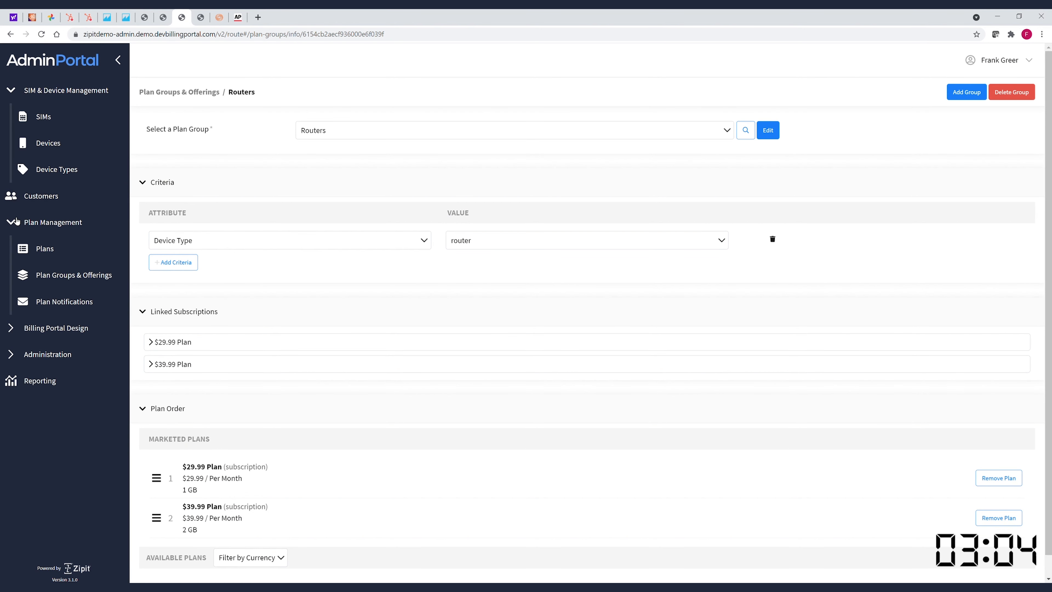
Step: Open the billing portal's default theme and upload the "Your Logo Here" image as the header logo
left_click(53, 222)
left_click(50, 248)
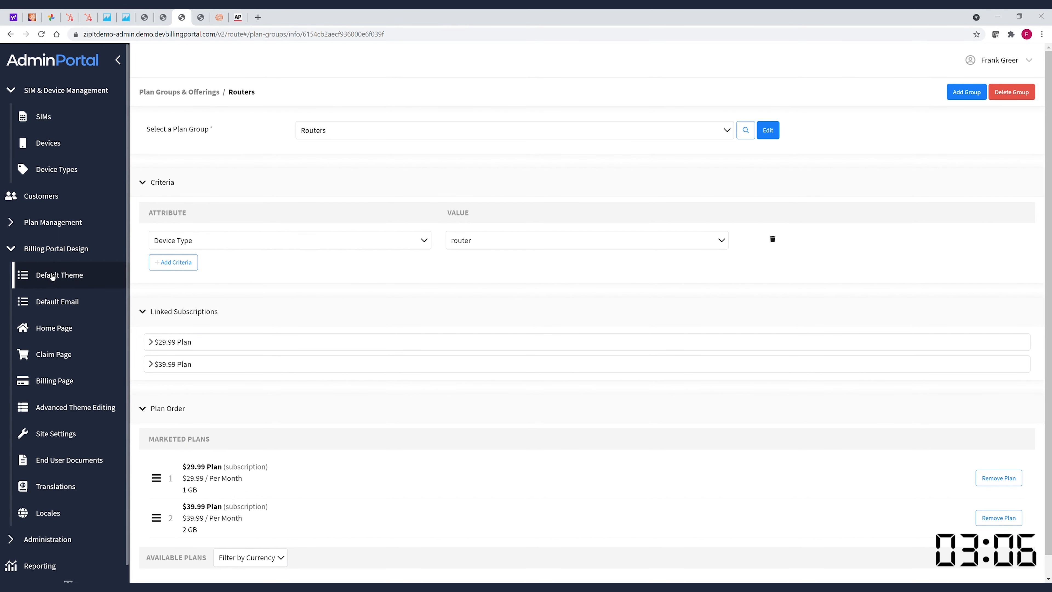
left_click(52, 277)
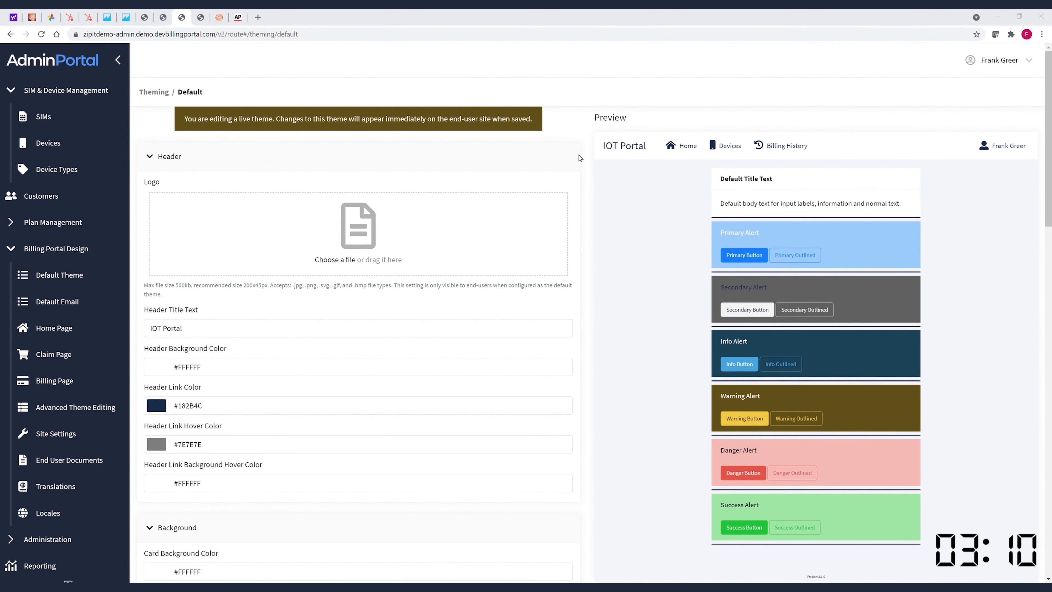
double_click(578, 154)
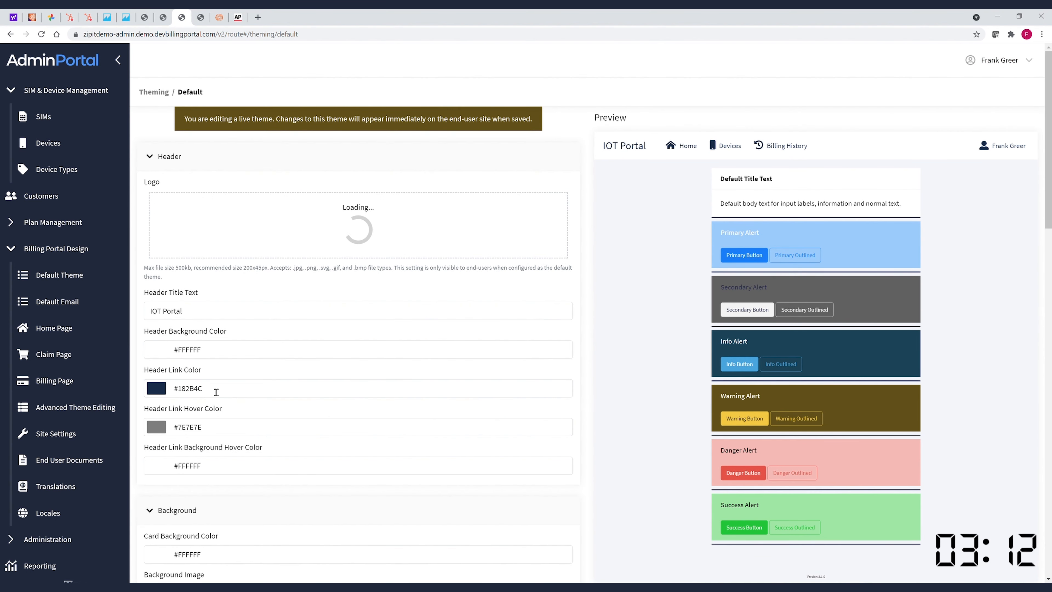
Step: Set the theme's header link color to #2F5597
left_click_drag(216, 392, 170, 390)
left_click_drag(218, 436, 179, 431)
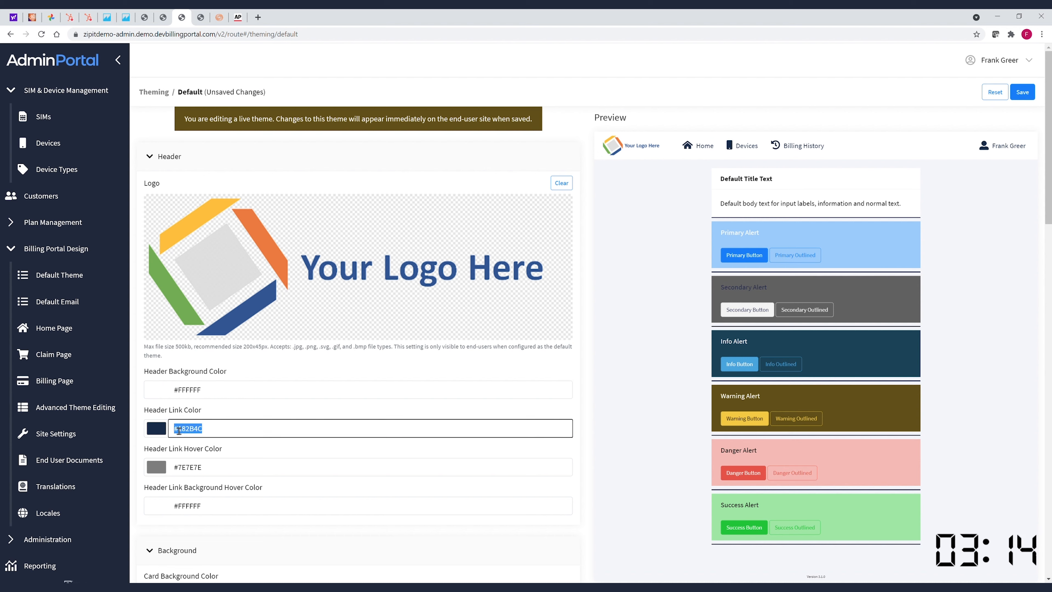
type("2F5597")
Step: Set the header link hover color to #ED7D31 and save the default theme
key("alt+Tab")
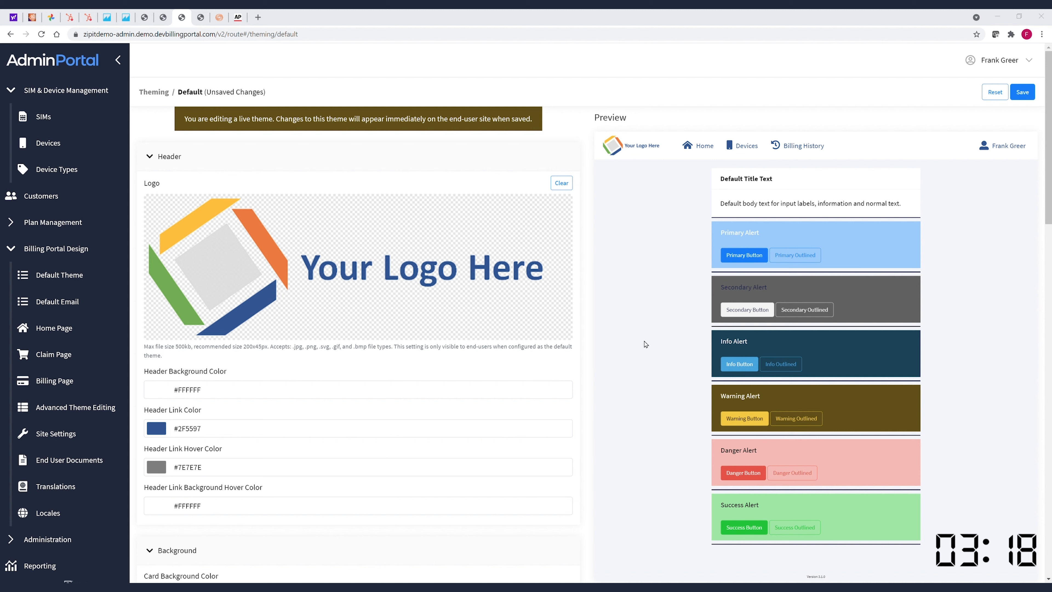
left_click(159, 468)
type("ED7D31")
key("Tab")
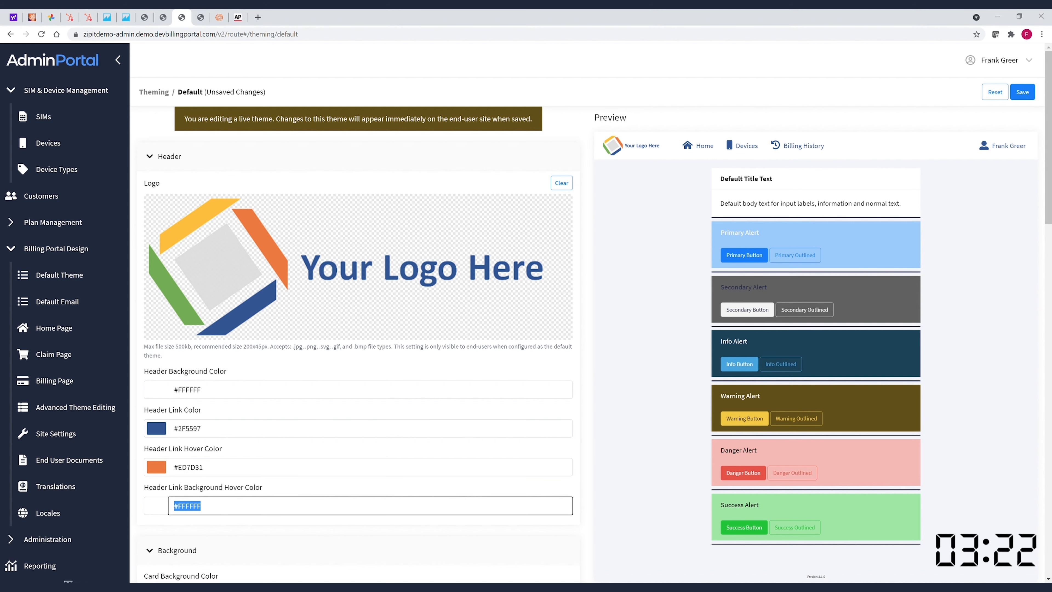
left_click(1022, 91)
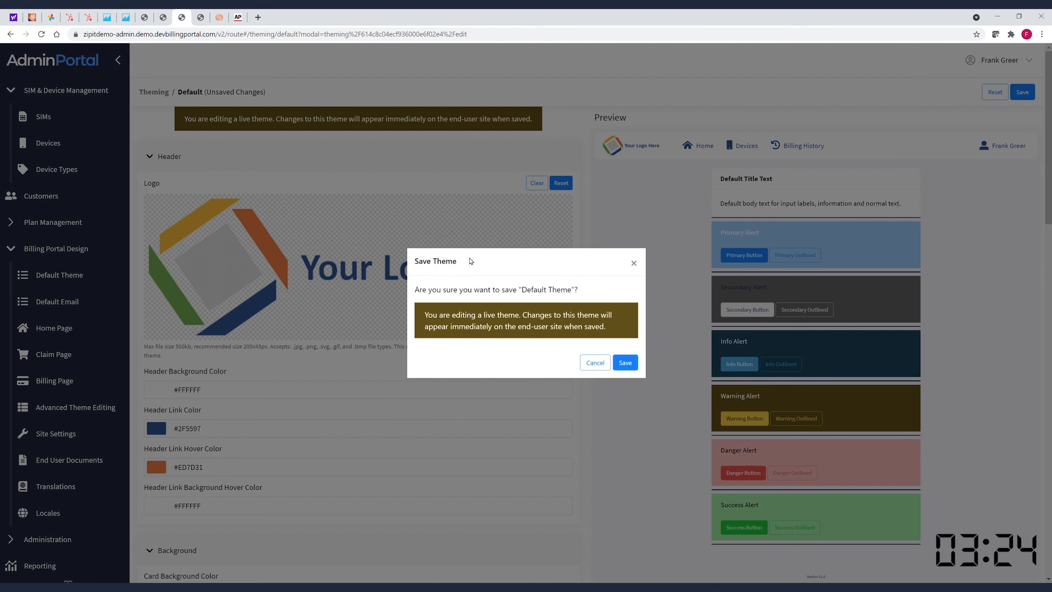
left_click(624, 362)
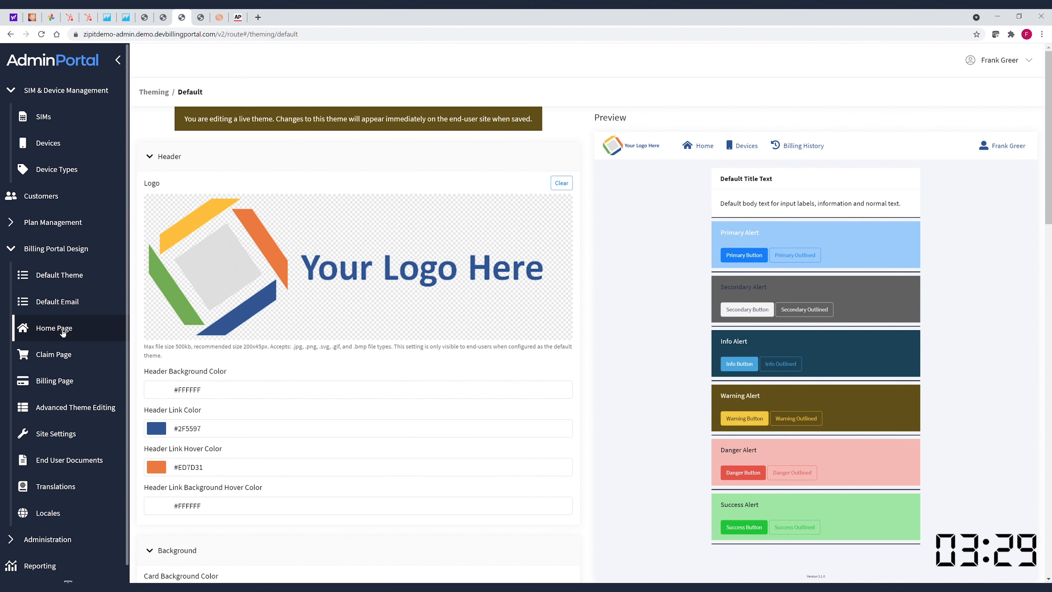
Step: Open the billing portal's home page theme and upload the mountain road photo as the background image
left_click(62, 330)
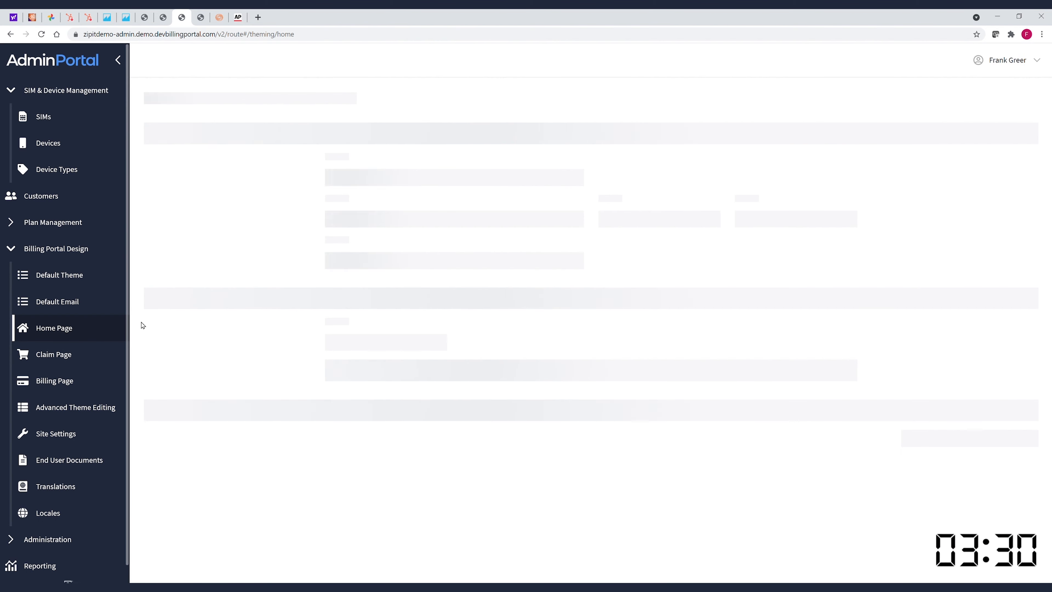
left_click(334, 299)
double_click(472, 152)
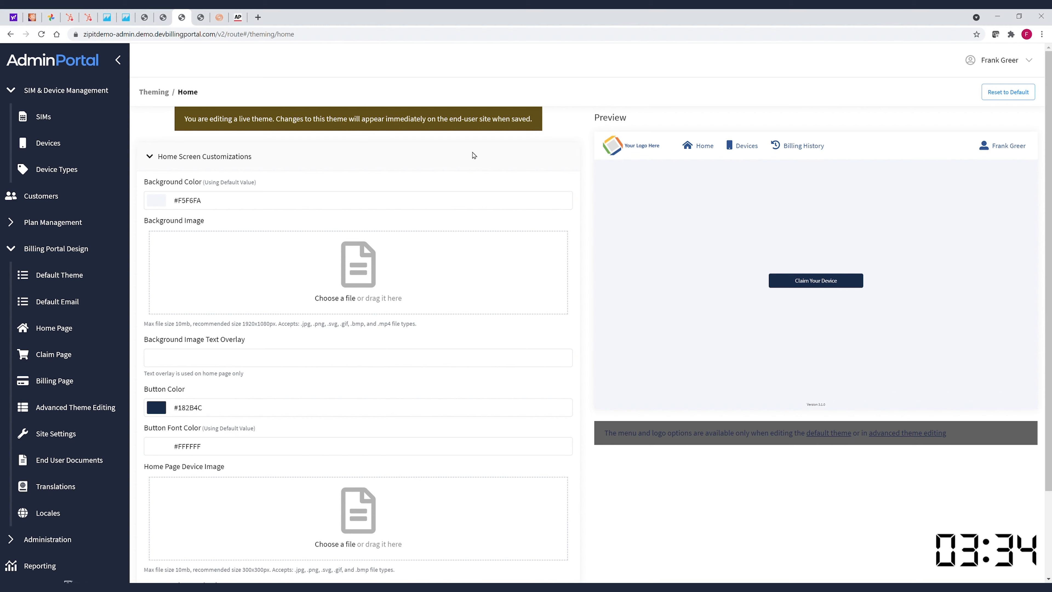
Step: Set the home page's button color to #ED7D31 and save the home theme
left_click_drag(207, 398, 133, 397)
type("ED7D31")
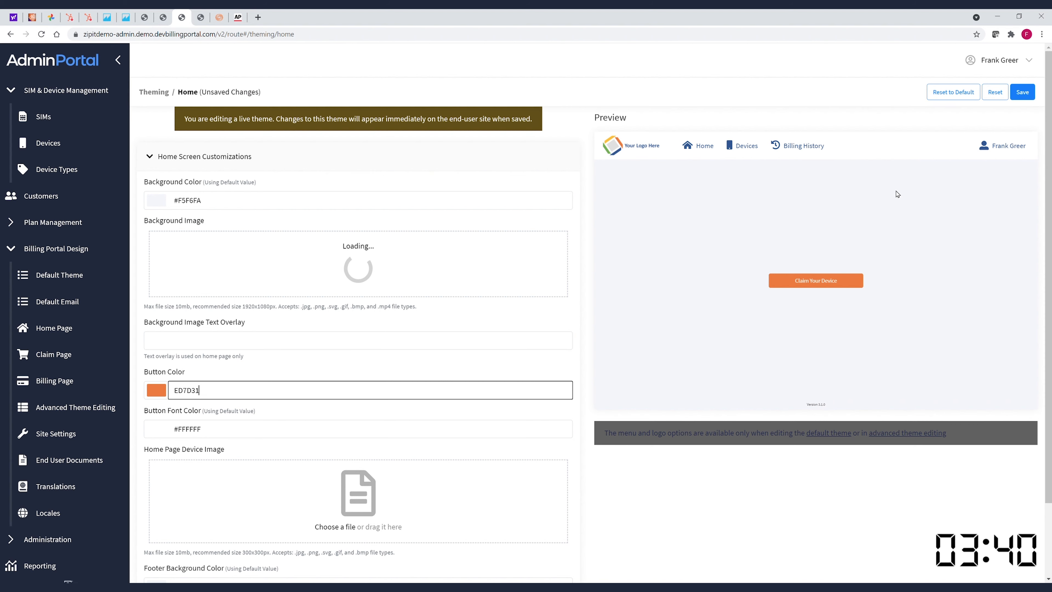
left_click(1023, 93)
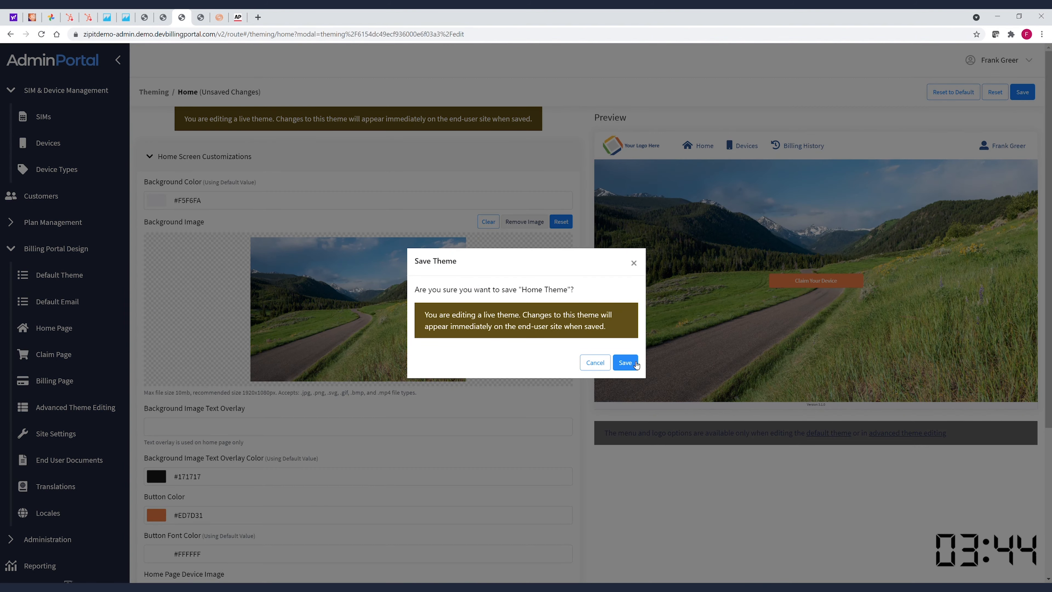
left_click(627, 363)
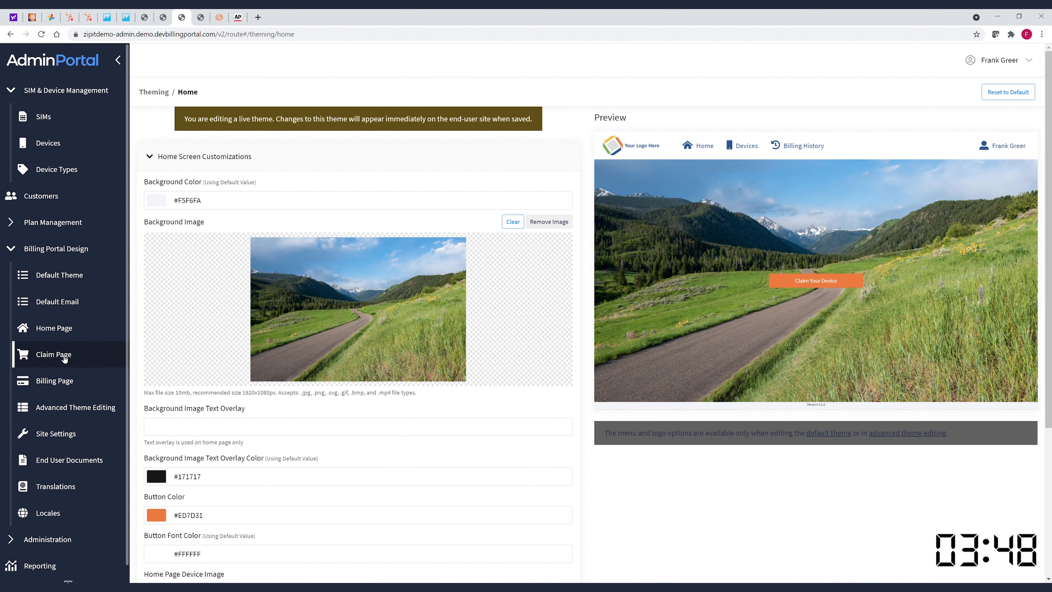
Step: Open the claim page theme and set its divider line color to #ED7D31
left_click(64, 357)
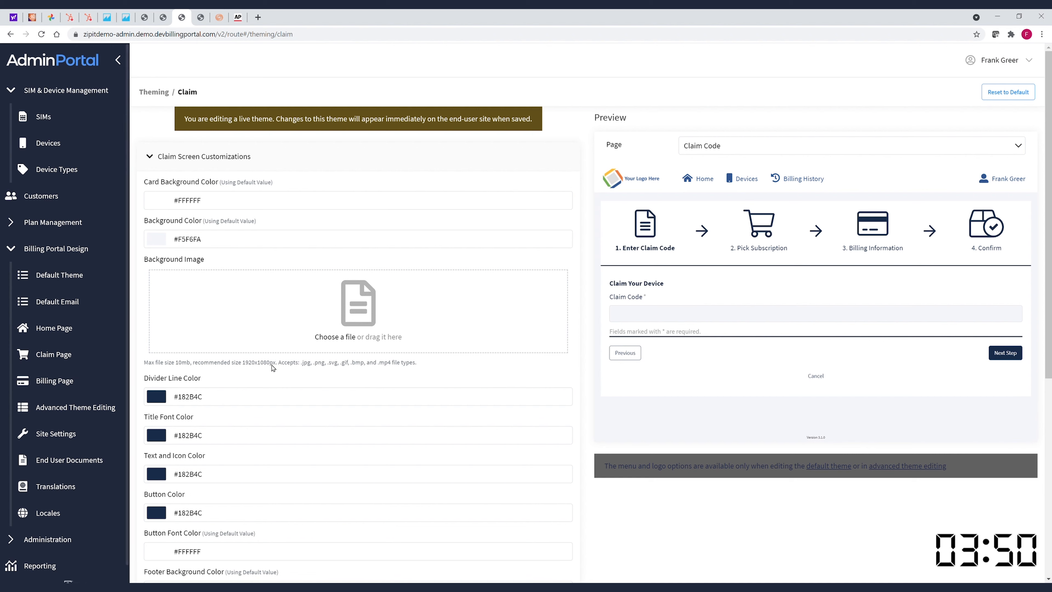
left_click(150, 397)
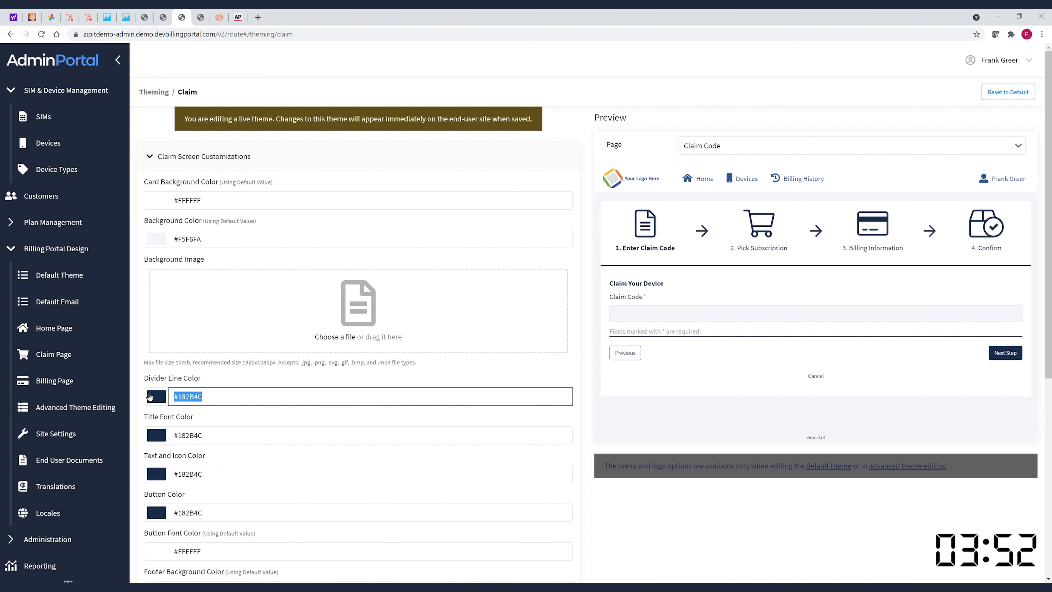
type("#ED7D31")
key("Tab")
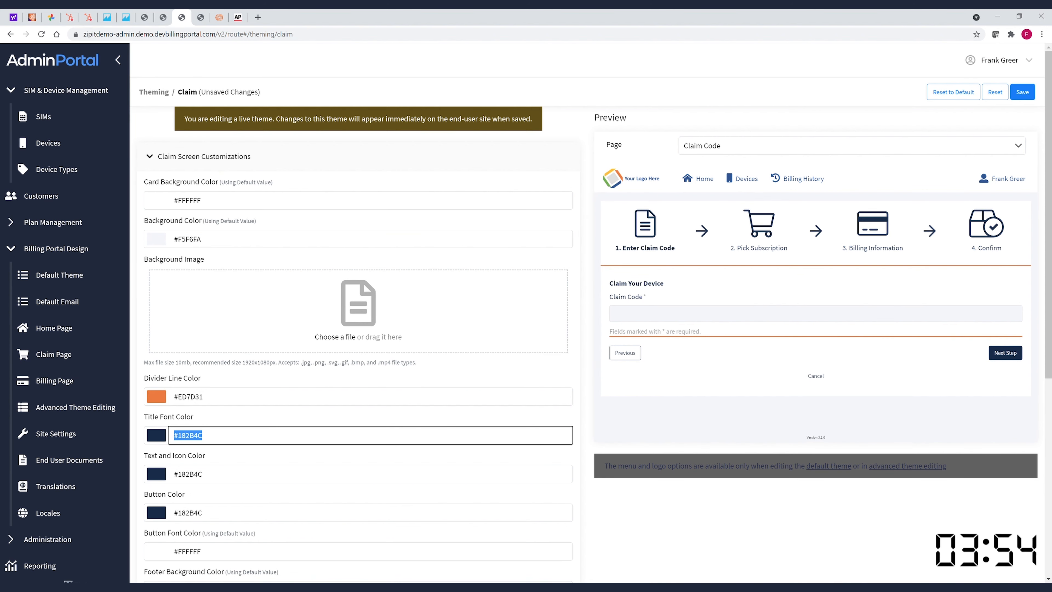
Step: Set the claim page's title font color and text and icon color to #2F5597
key("alt+Tab")
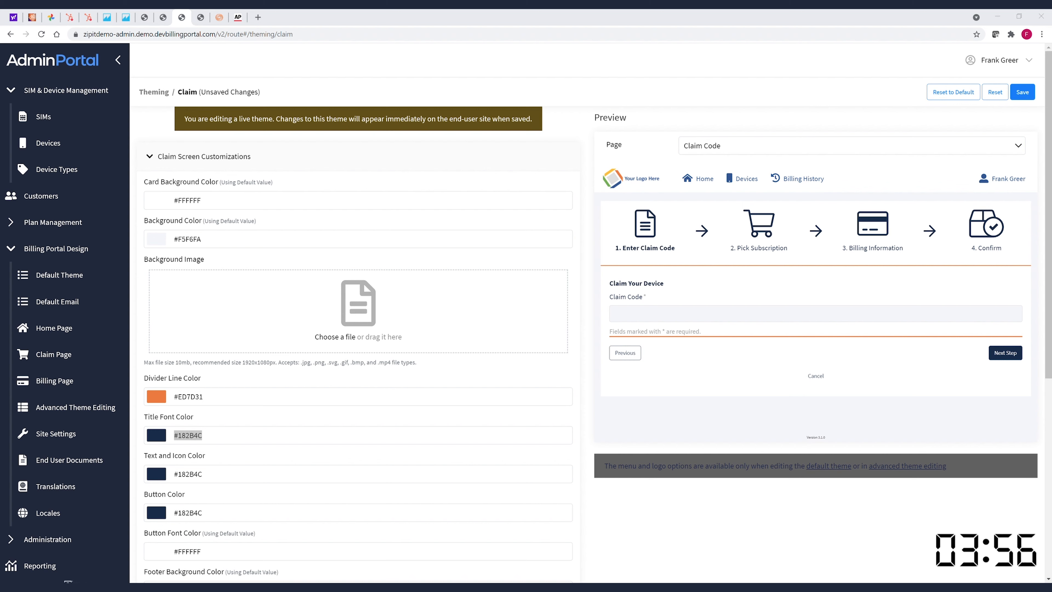
key("alt+Tab")
type("2F5597")
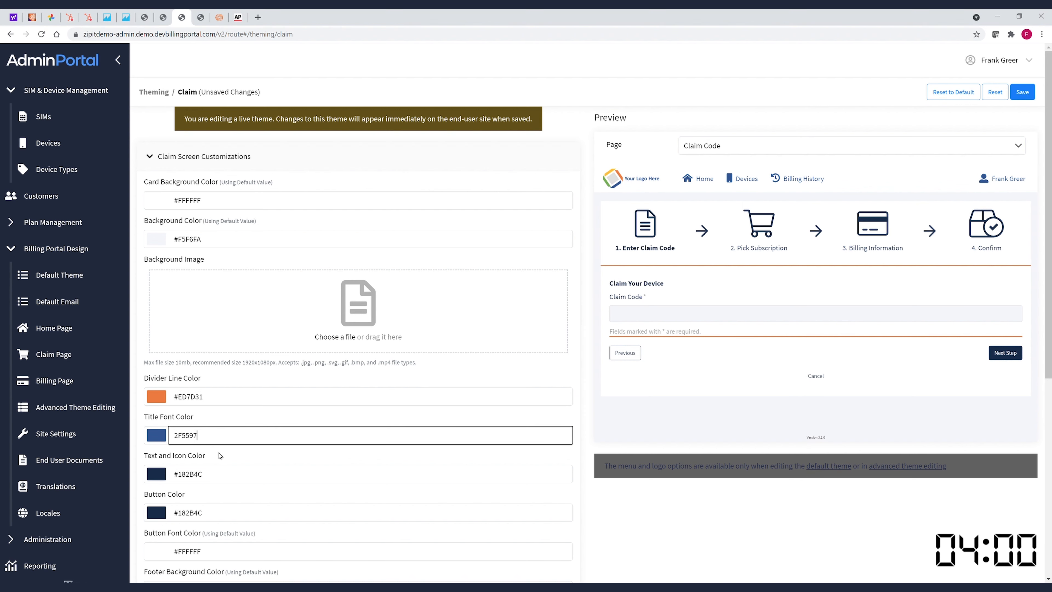
left_click(169, 480)
type("#2F5597")
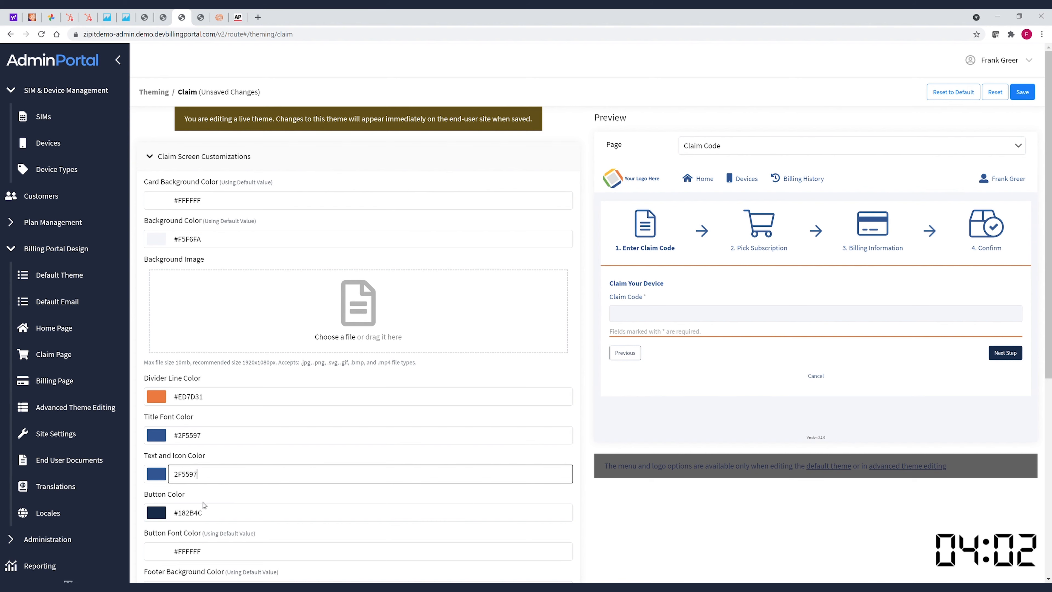
Step: Set the claim page's button color to #2F5597 and save the claim theme
left_click(177, 523)
type("2F5597")
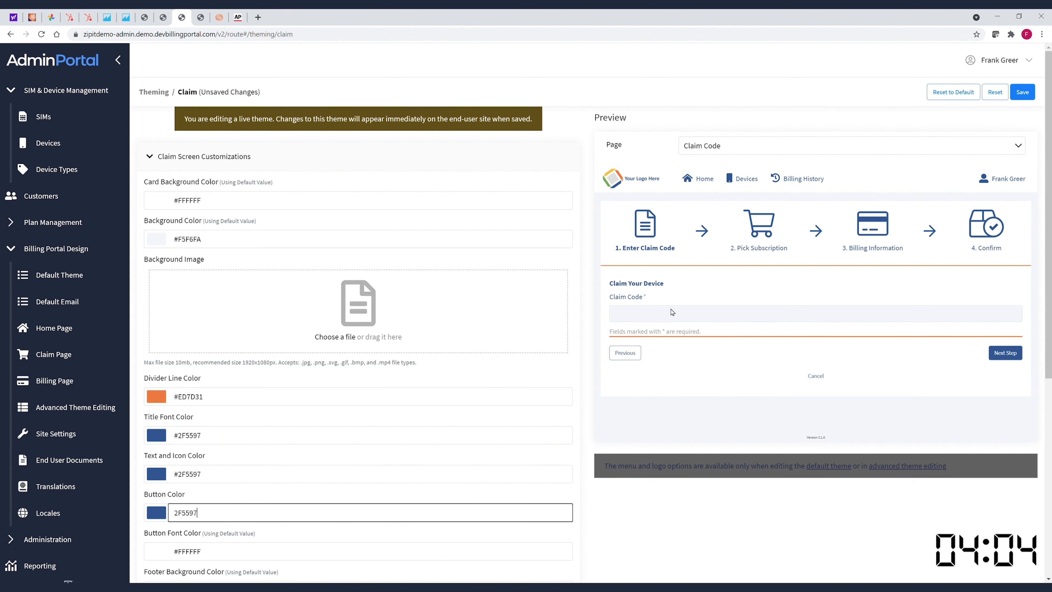
left_click(1022, 92)
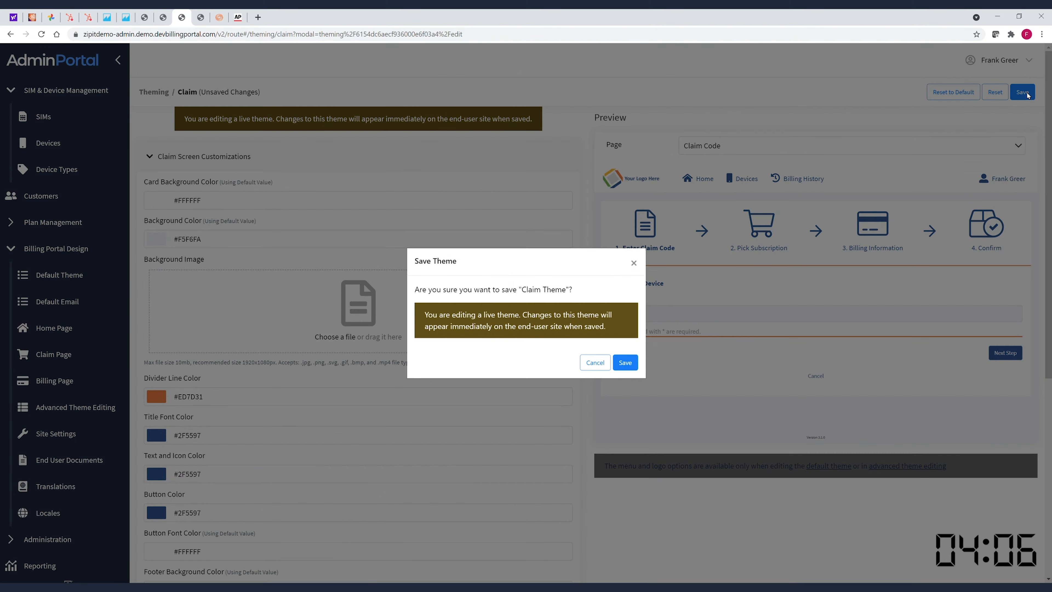
left_click(630, 364)
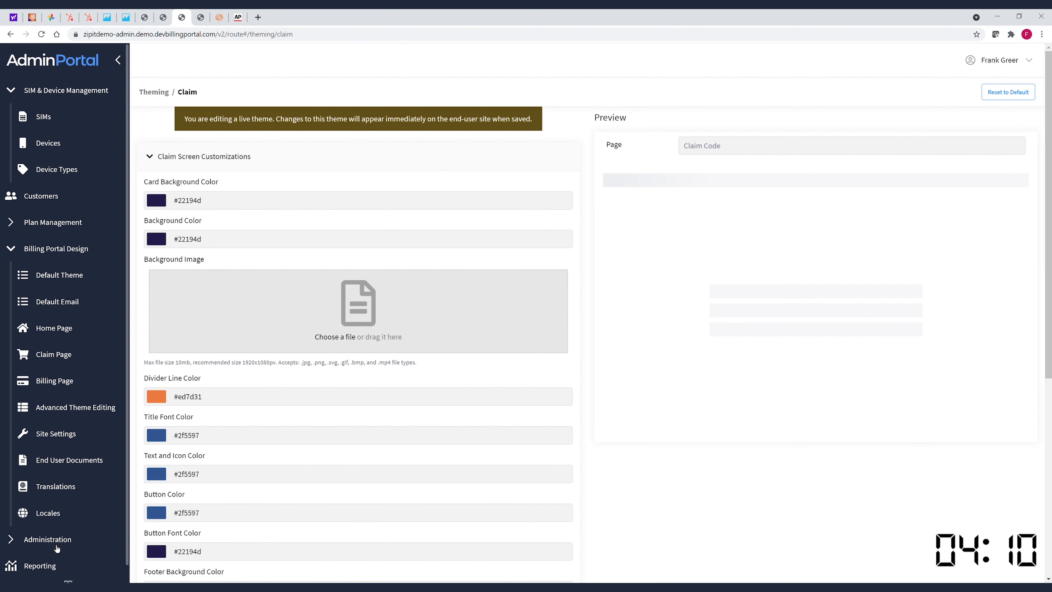
Step: Open the site settings and enter the customer service e-mail address and phone number
left_click(57, 439)
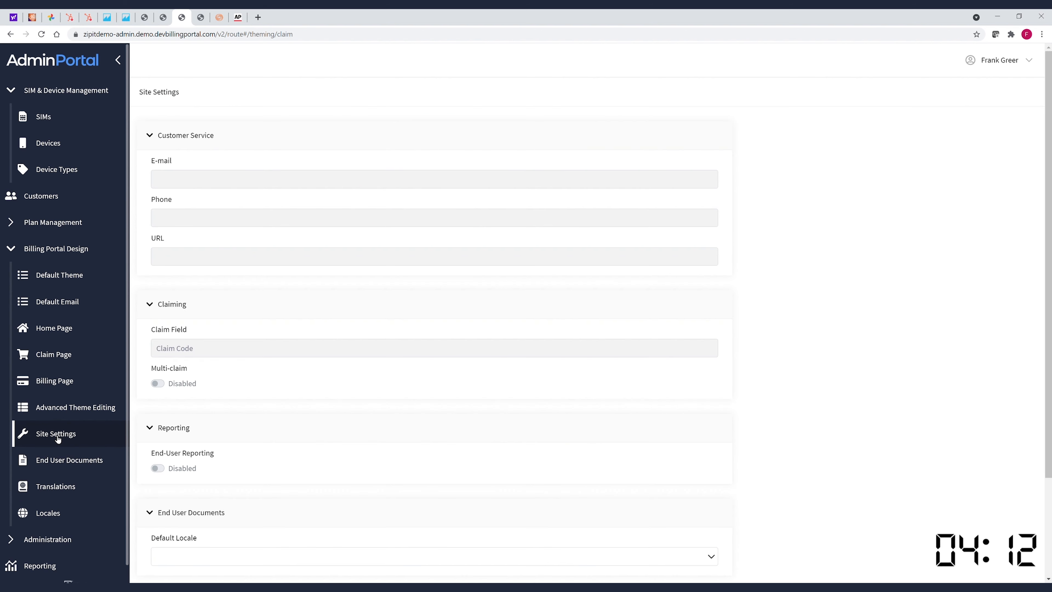
left_click(169, 185)
type("support&email.com")
key("Tab")
left_click(185, 255)
Step: Set the claim field to Serial and save the site settings
left_click(179, 354)
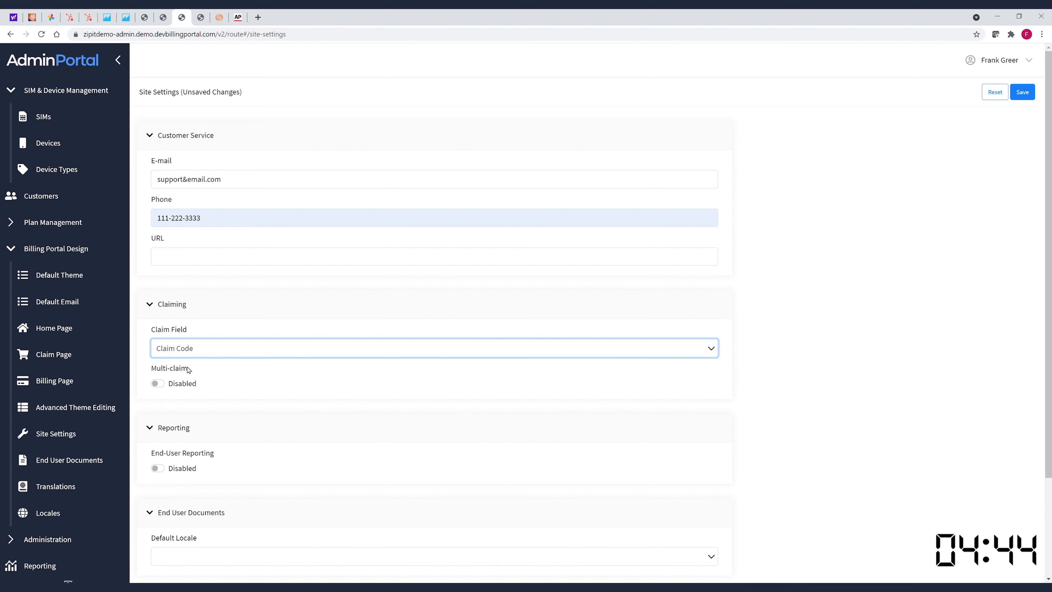
key("Down")
left_click(1022, 92)
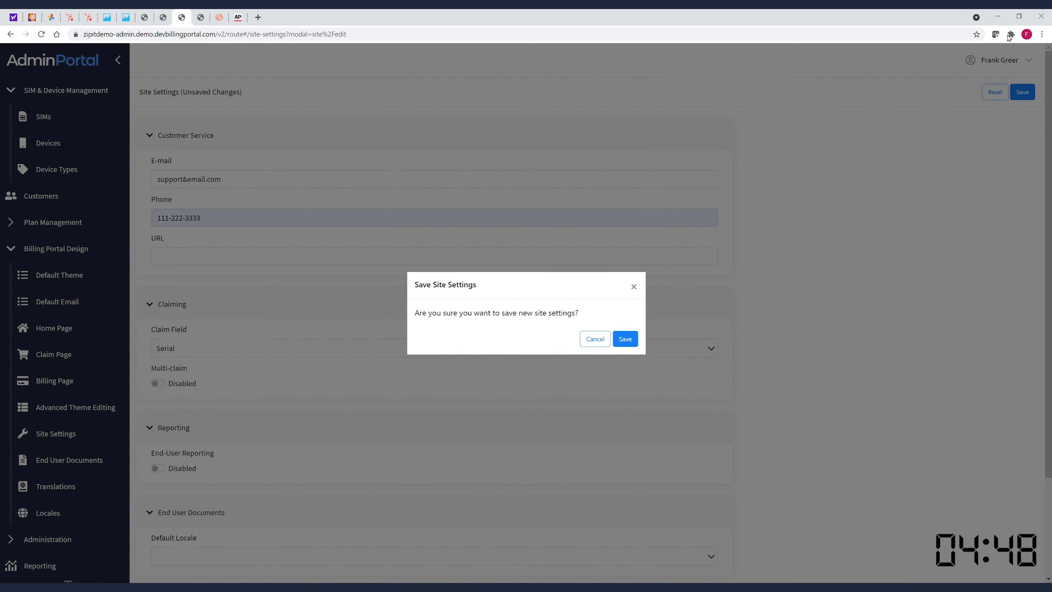
left_click(625, 339)
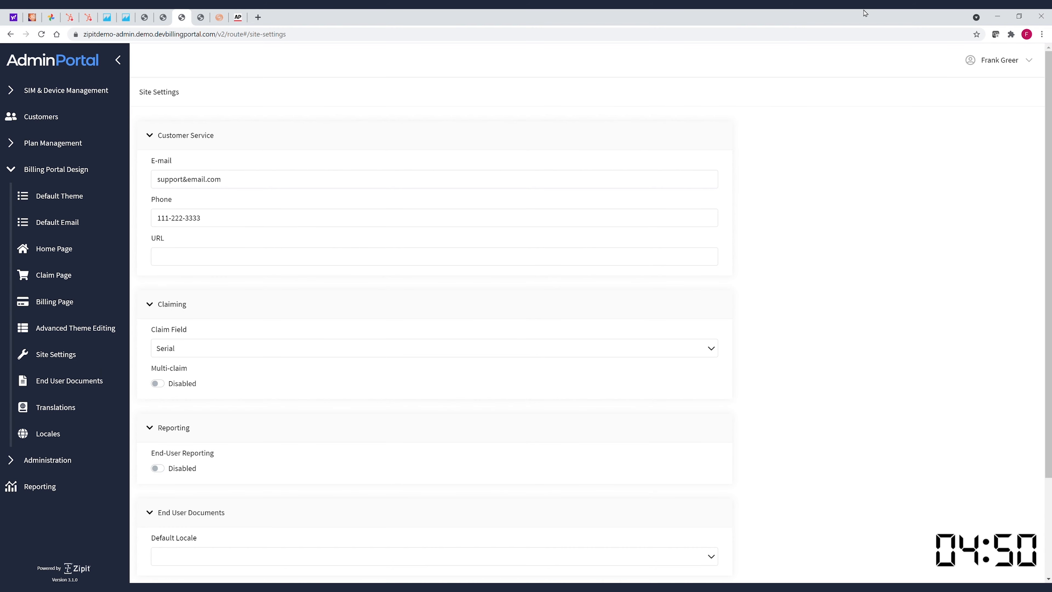
Step: On the end-user portal's sign-up form, enter the username demo and fill in the account e-mail
left_click(202, 18)
left_click(475, 132)
type("d")
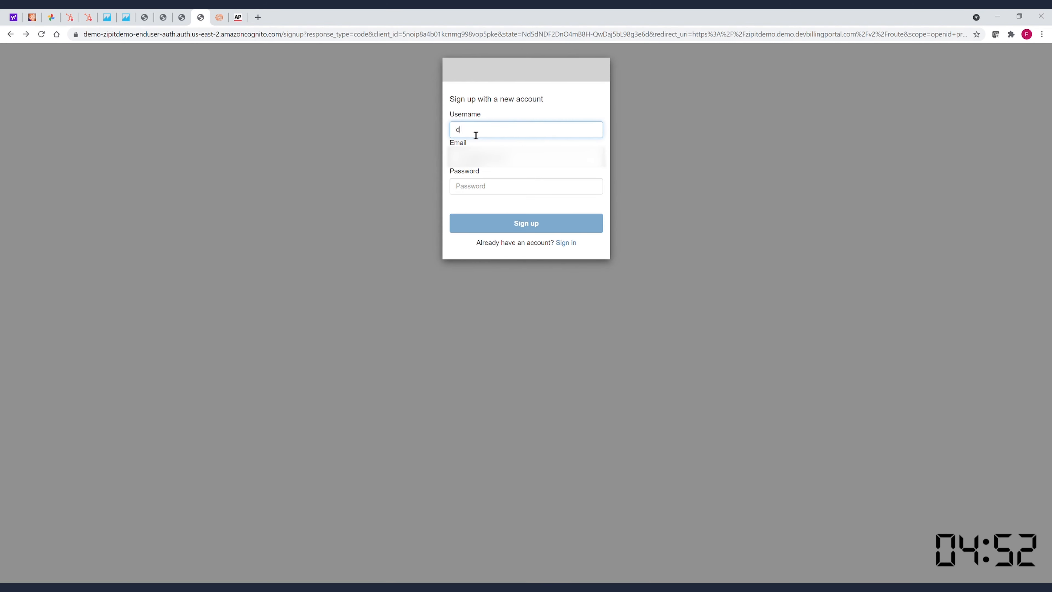
type("emo")
left_click(484, 162)
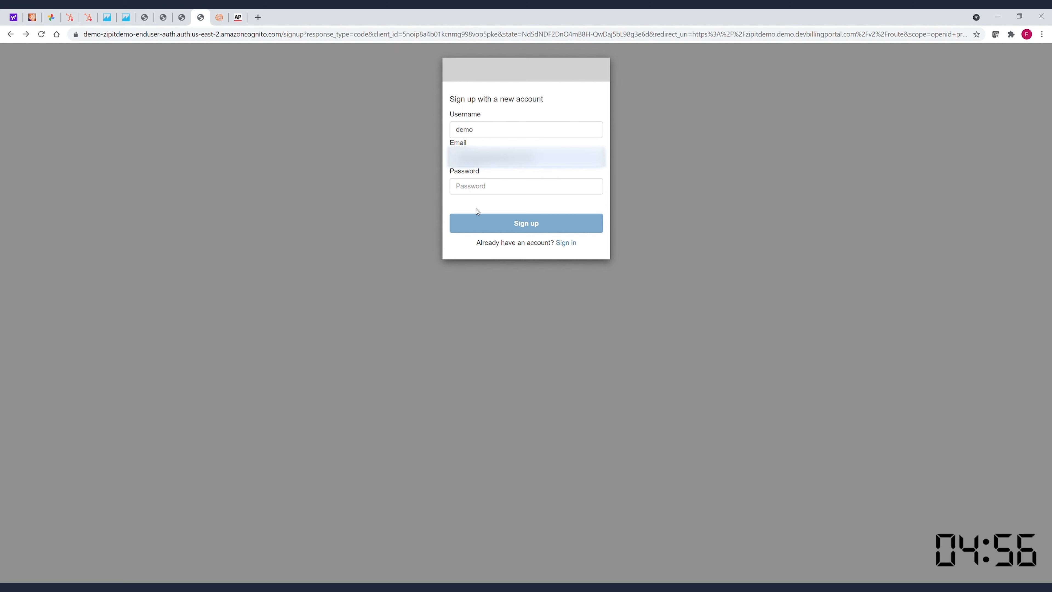
Step: Enter the new account's password and submit the sign-up form
left_click(486, 192)
type("••••••••")
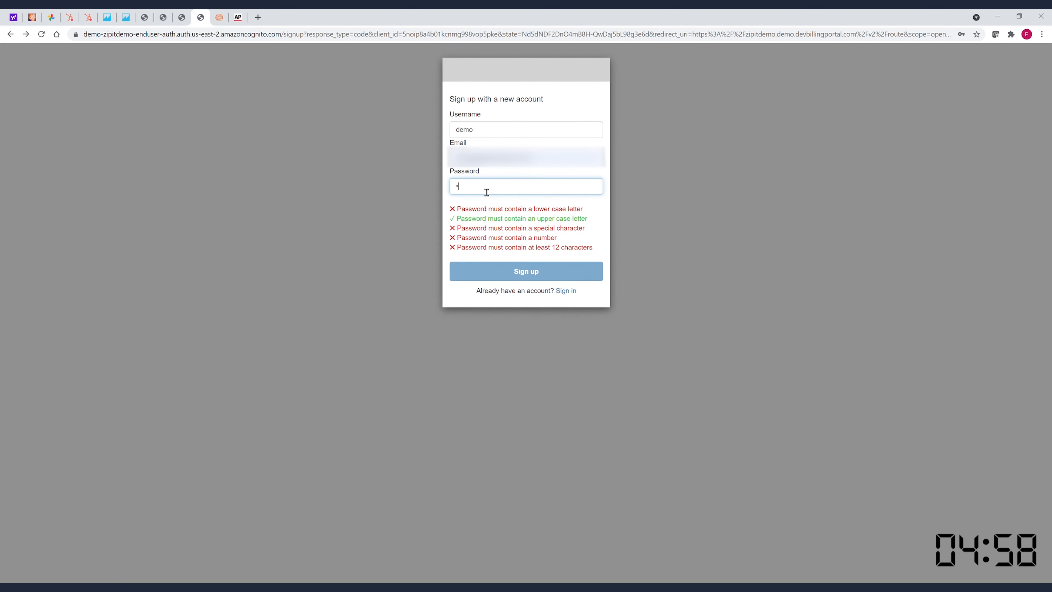
type("•••••")
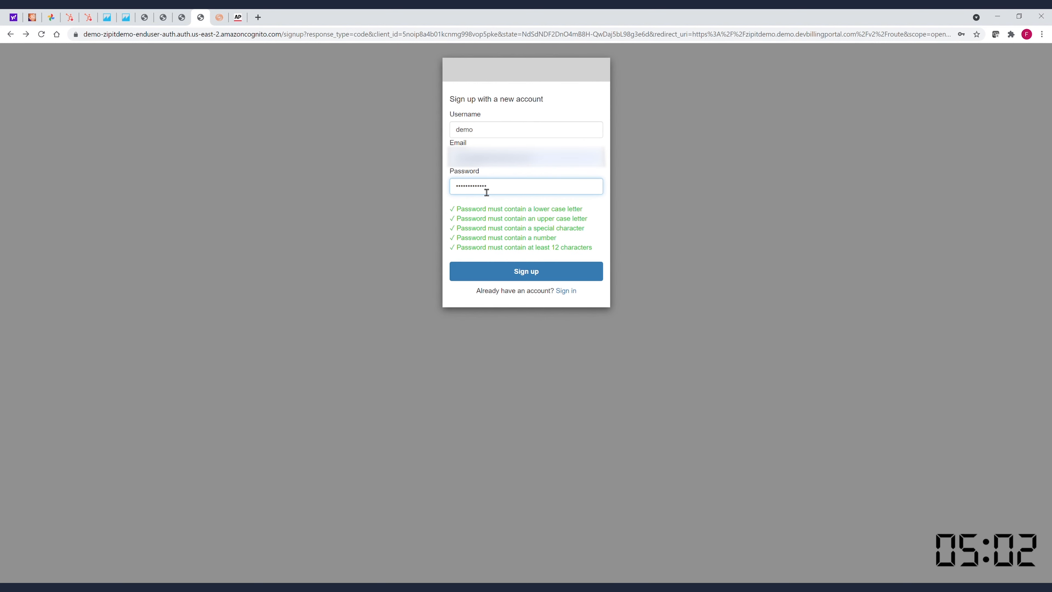
left_click(512, 271)
Step: Paste the e-mailed verification code and confirm the new end-user account
left_click(517, 139)
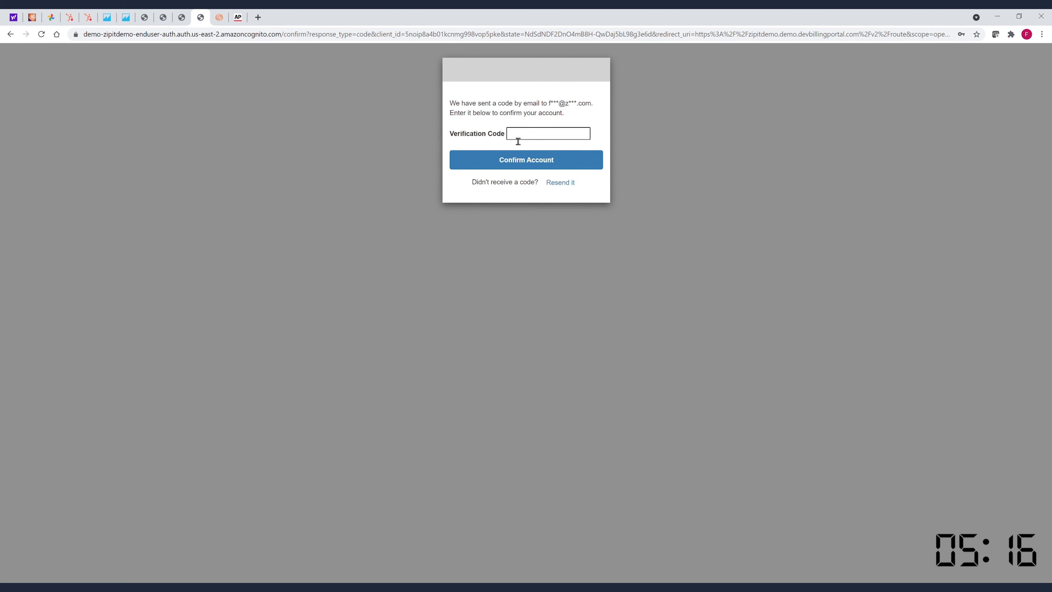
key("ctrl+v")
left_click(529, 161)
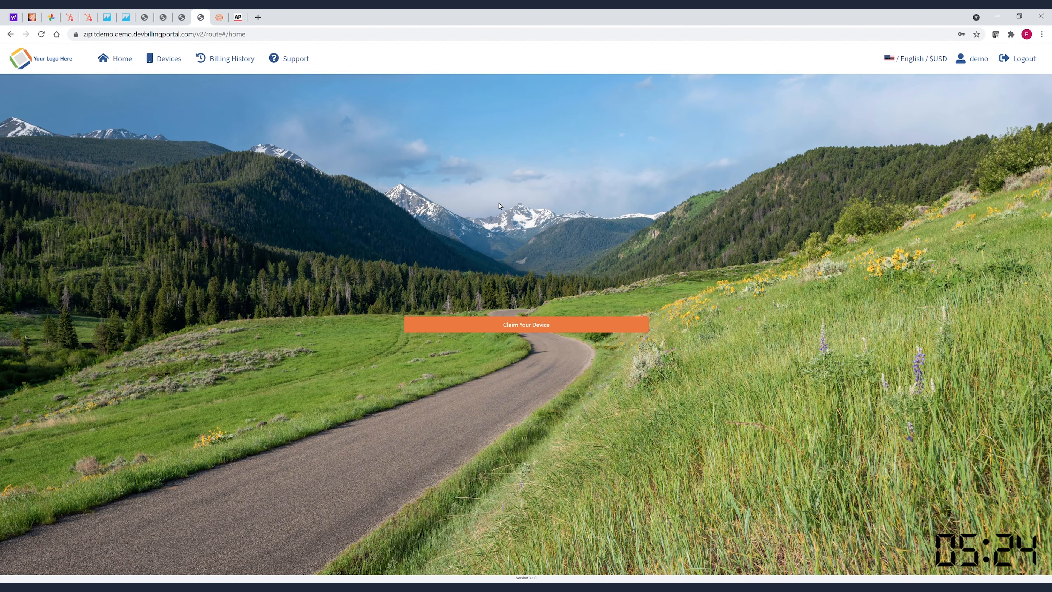
Step: Start claiming a device, enter the serial rtr111 and continue to the subscription choice
left_click(506, 324)
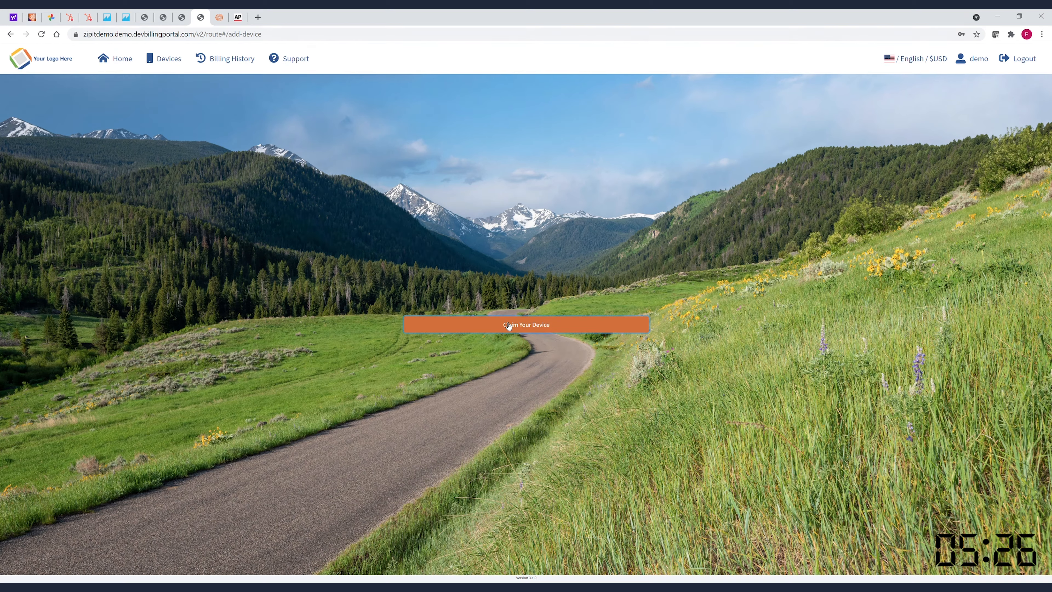
left_click(352, 214)
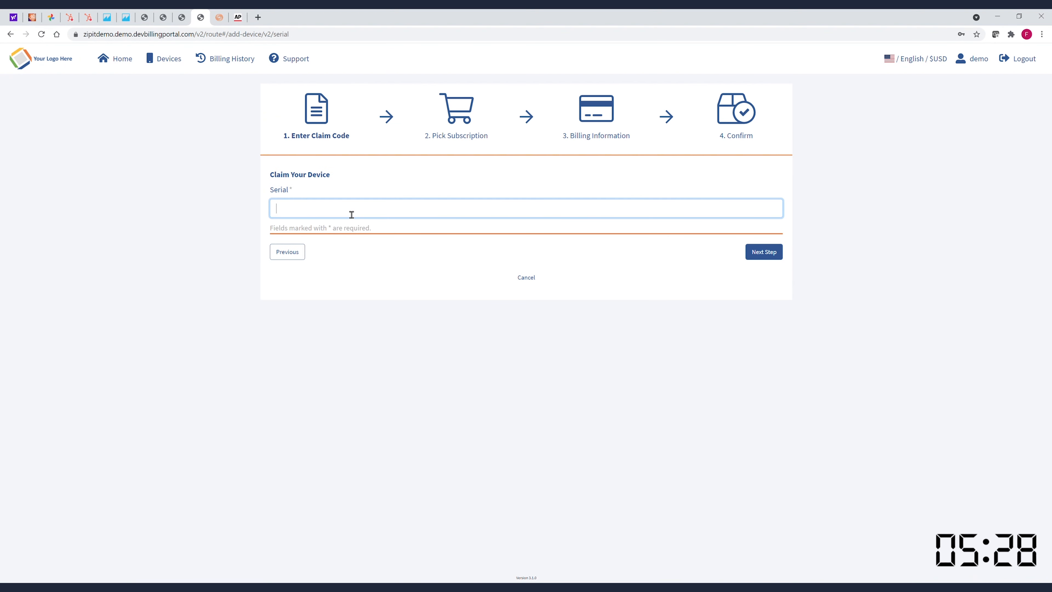
type("rtr111")
key("Tab")
left_click(753, 256)
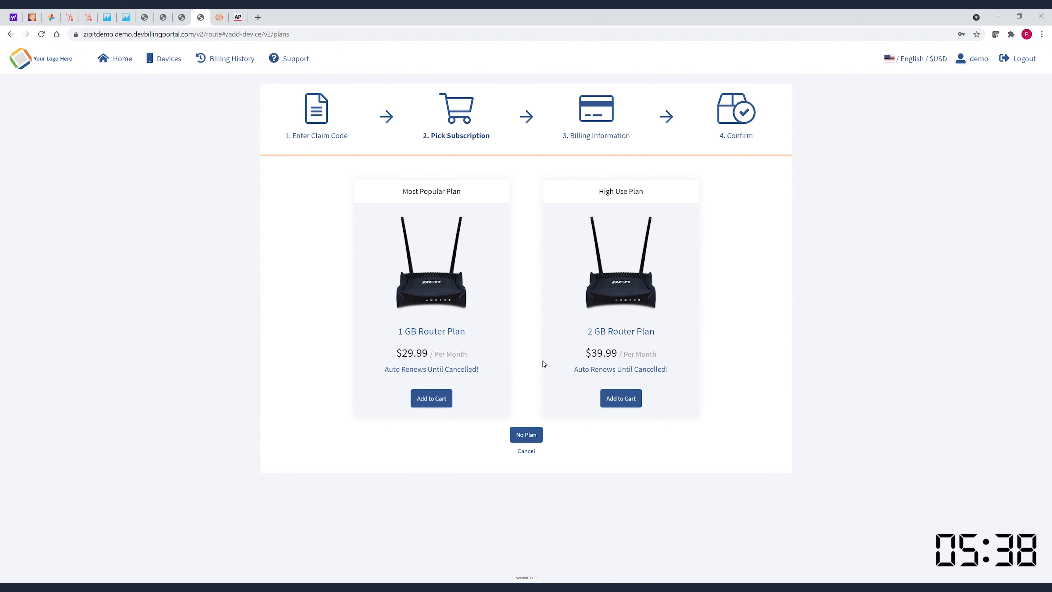
Step: Add the 1 GB Router Plan to the cart and fill in the customer's billing contact and address details
left_click(441, 404)
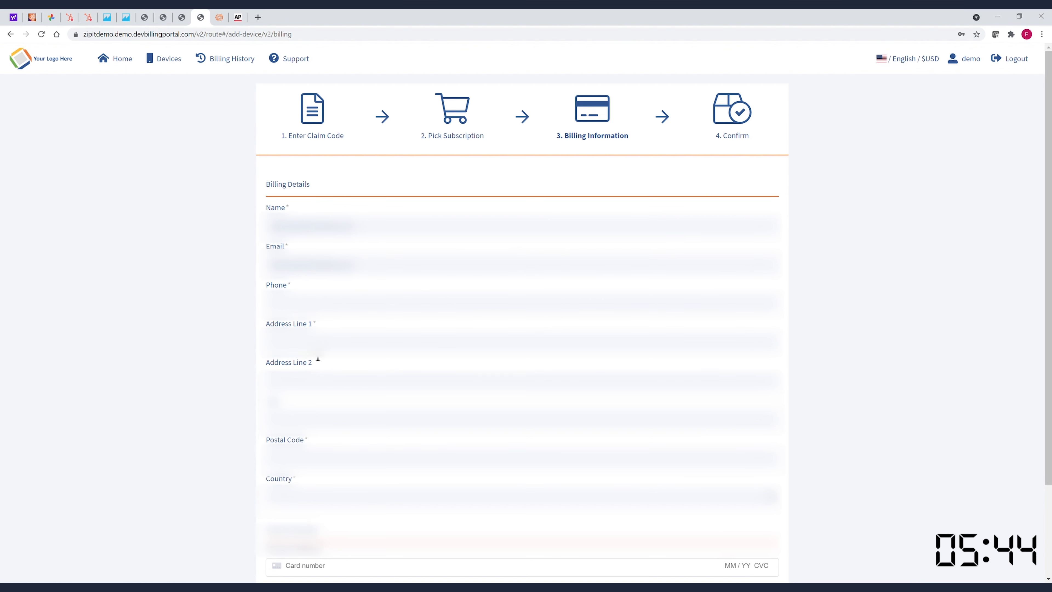
left_click(311, 365)
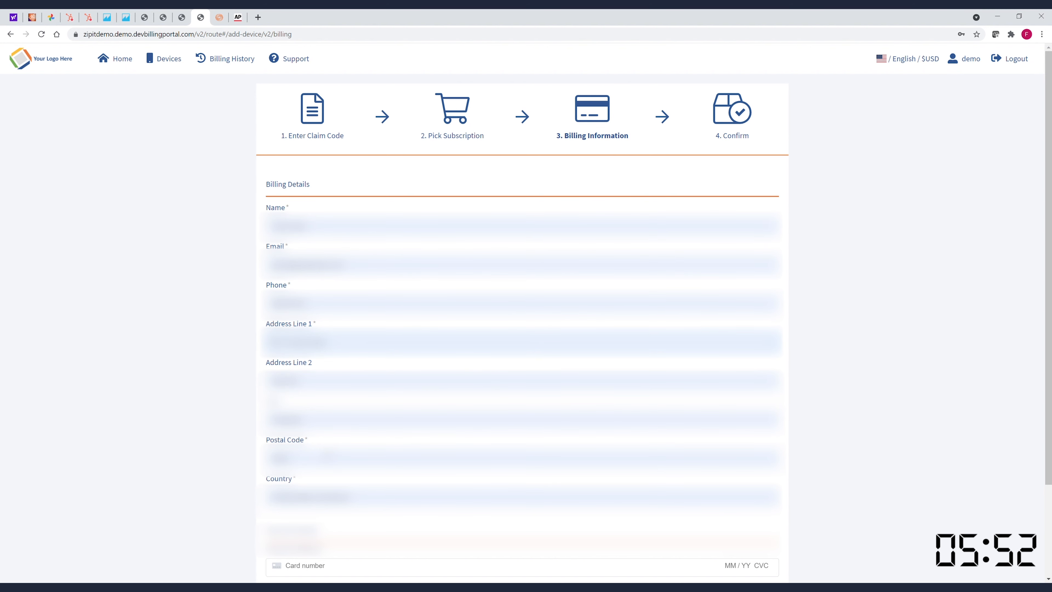
left_click(330, 450)
scroll(335, 482, "down", 1)
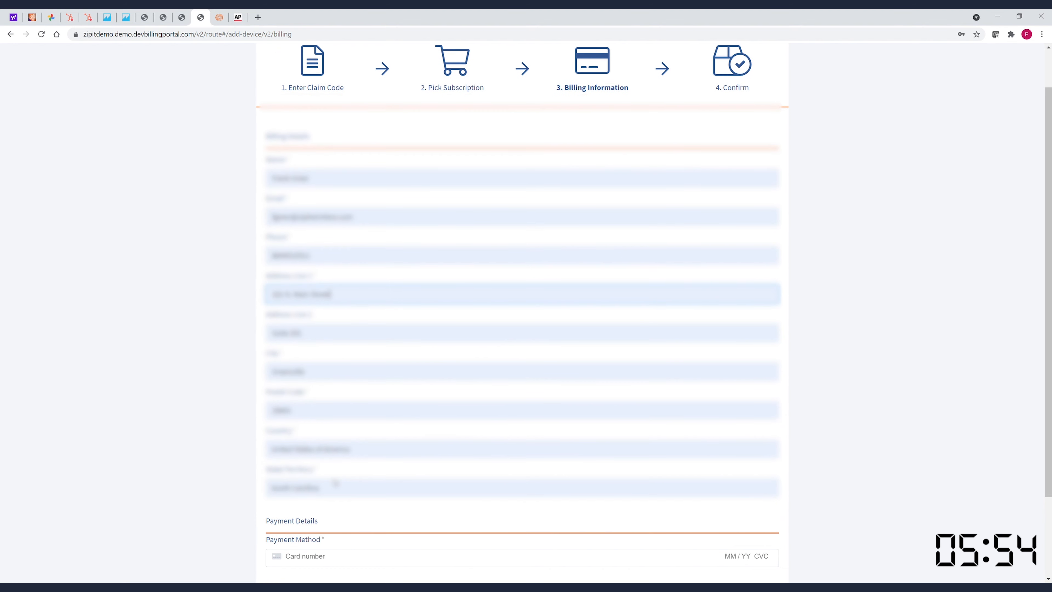